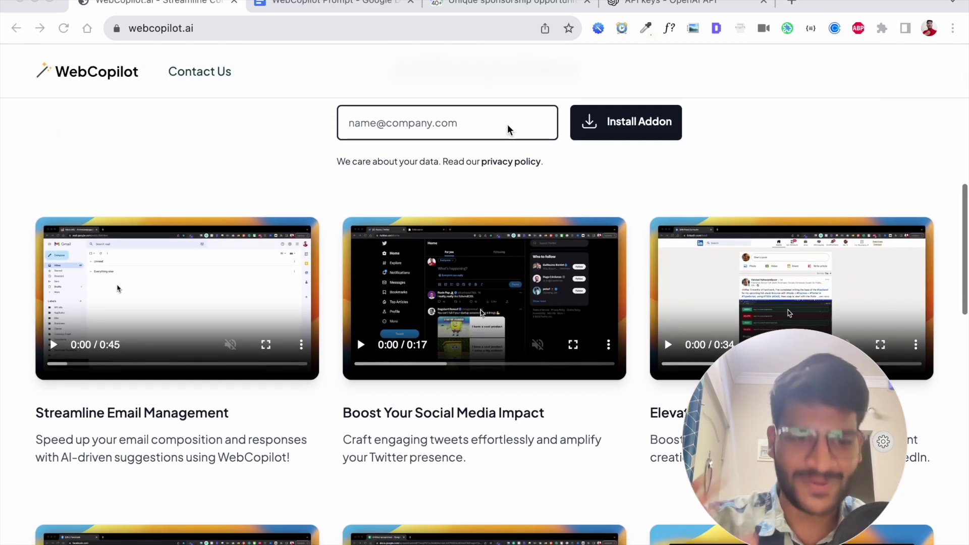
{"action": "scroll", "coordinate": [508, 130], "scroll_direction": "down", "scroll_amount": 2}
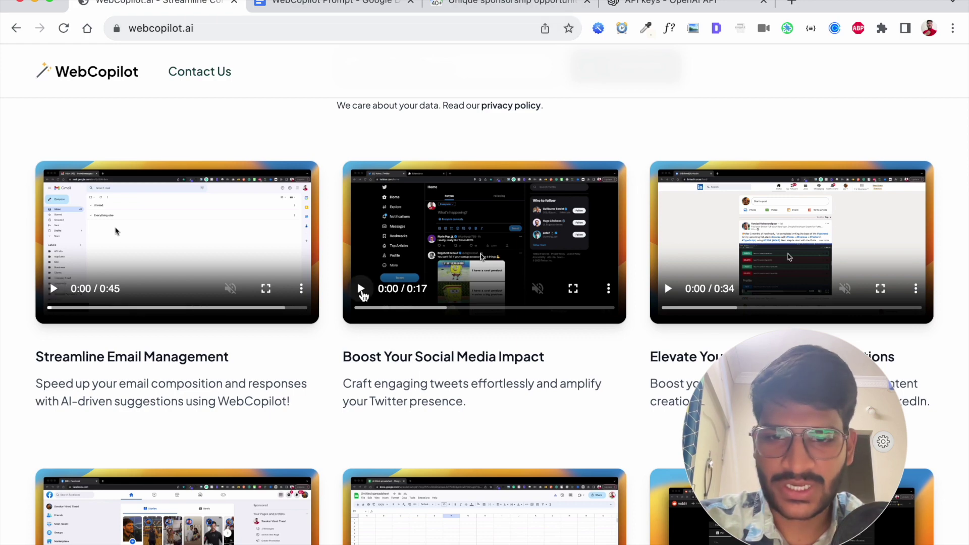
Play the Twitter, LinkedIn, Facebook, Google Sheets and Reddit demo videos on the landing page.
{"action": "left_click", "coordinate": [360, 288]}
{"action": "scroll", "coordinate": [695, 277], "scroll_direction": "down", "scroll_amount": 3}
{"action": "left_click", "coordinate": [668, 205]}
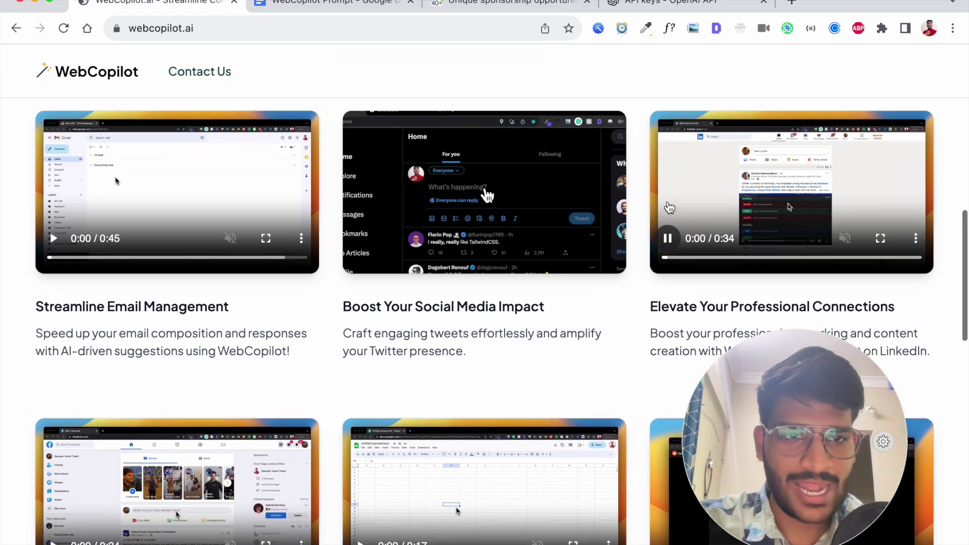
{"action": "scroll", "coordinate": [669, 204], "scroll_direction": "down", "scroll_amount": 10}
{"action": "scroll", "coordinate": [244, 245], "scroll_direction": "up", "scroll_amount": 5}
{"action": "left_click", "coordinate": [54, 314]}
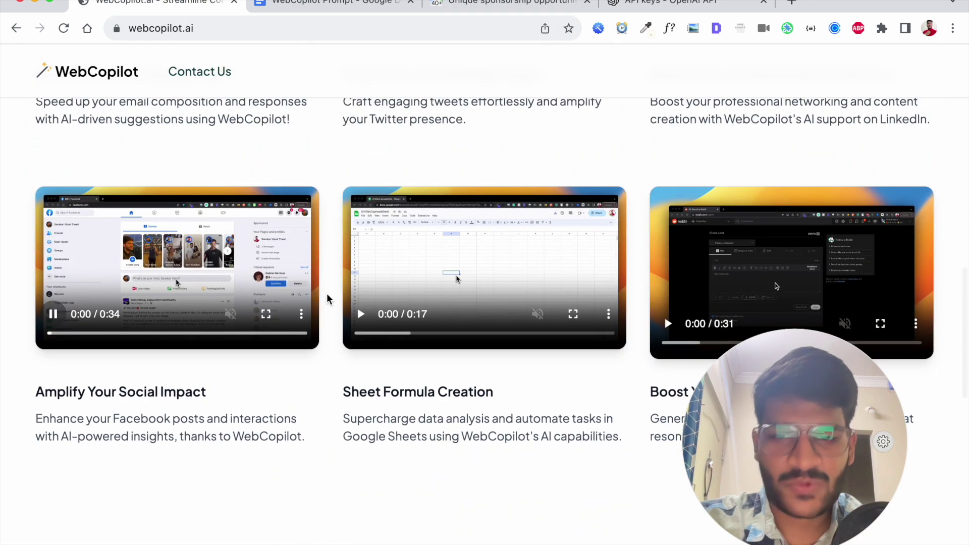
{"action": "left_click", "coordinate": [360, 314]}
{"action": "scroll", "coordinate": [361, 317], "scroll_direction": "down", "scroll_amount": 1}
{"action": "left_click", "coordinate": [670, 297]}
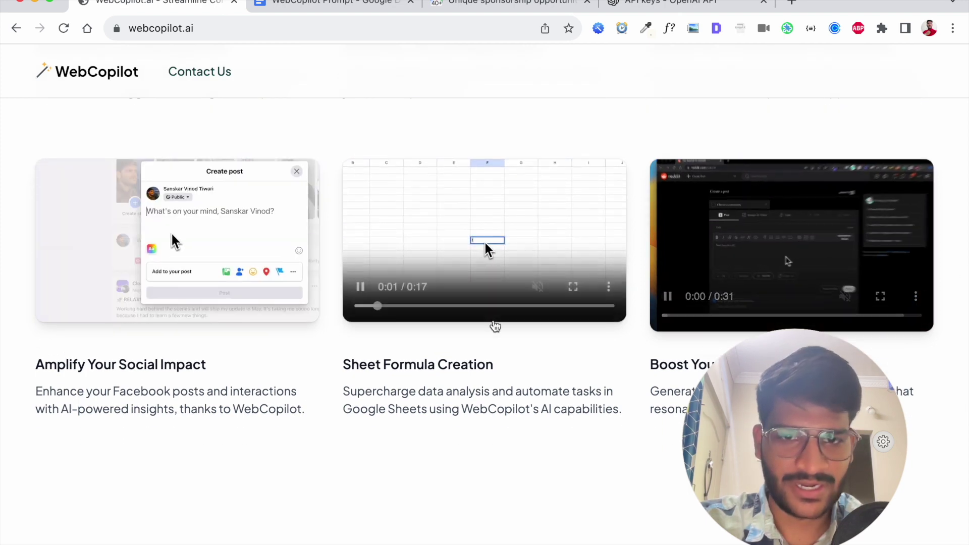
{"action": "scroll", "coordinate": [173, 242], "scroll_direction": "up", "scroll_amount": 1}
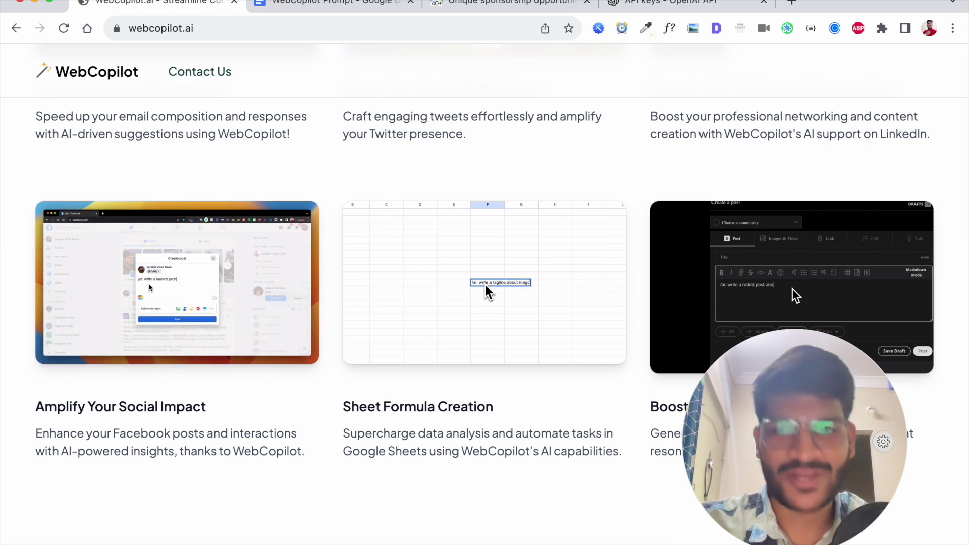
{"action": "scroll", "coordinate": [172, 242], "scroll_direction": "up", "scroll_amount": 1}
{"action": "scroll", "coordinate": [484, 285], "scroll_direction": "down", "scroll_amount": 2}
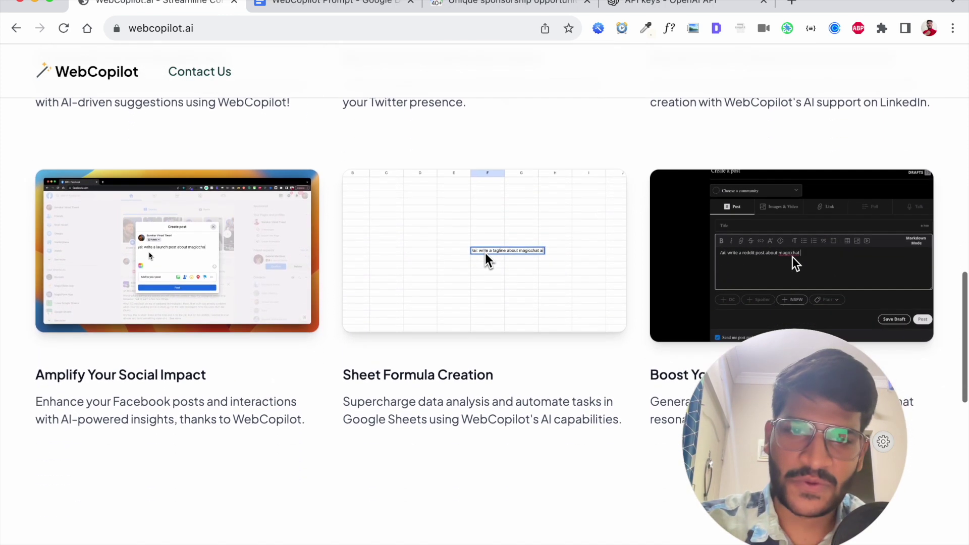
{"action": "scroll", "coordinate": [158, 271], "scroll_direction": "up", "scroll_amount": 3}
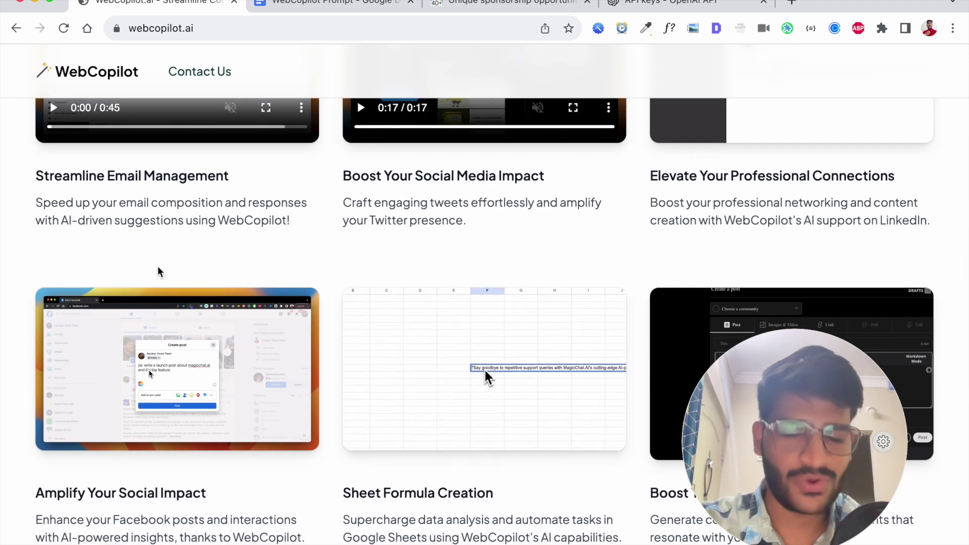
{"action": "scroll", "coordinate": [234, 109], "scroll_direction": "up", "scroll_amount": 10}
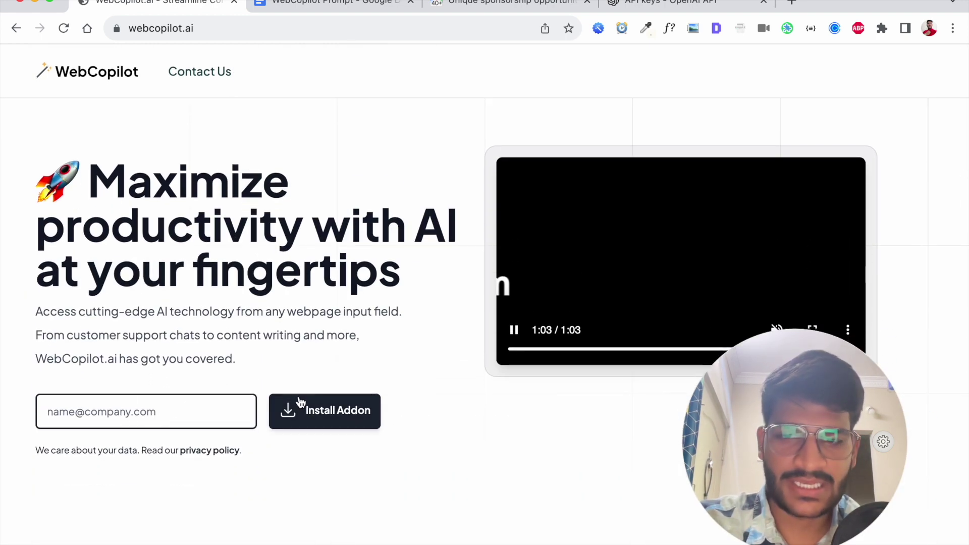
Paste the account e-mail into the signup field, request the addon, then return to the landing page.
{"action": "left_click", "coordinate": [189, 405]}
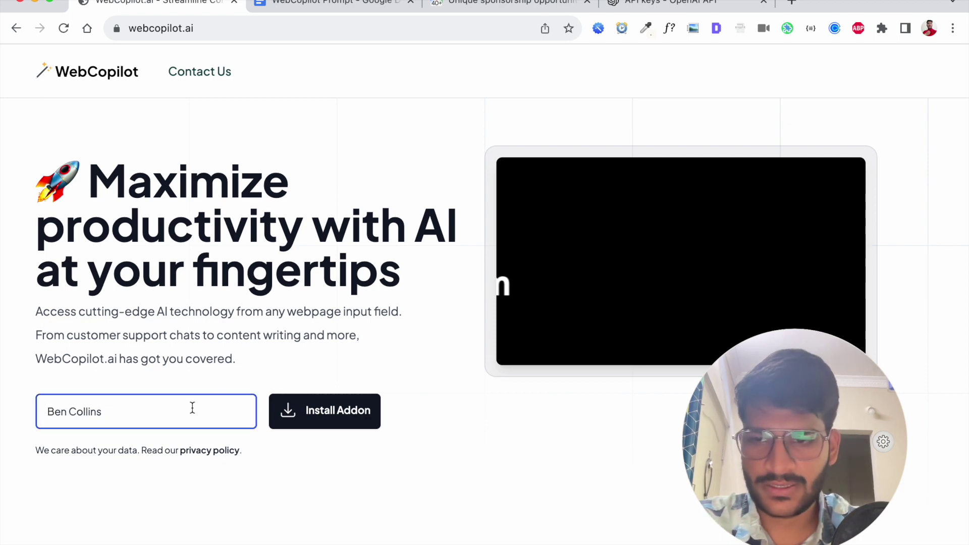
{"action": "scroll", "coordinate": [193, 411], "scroll_direction": "down", "scroll_amount": 3}
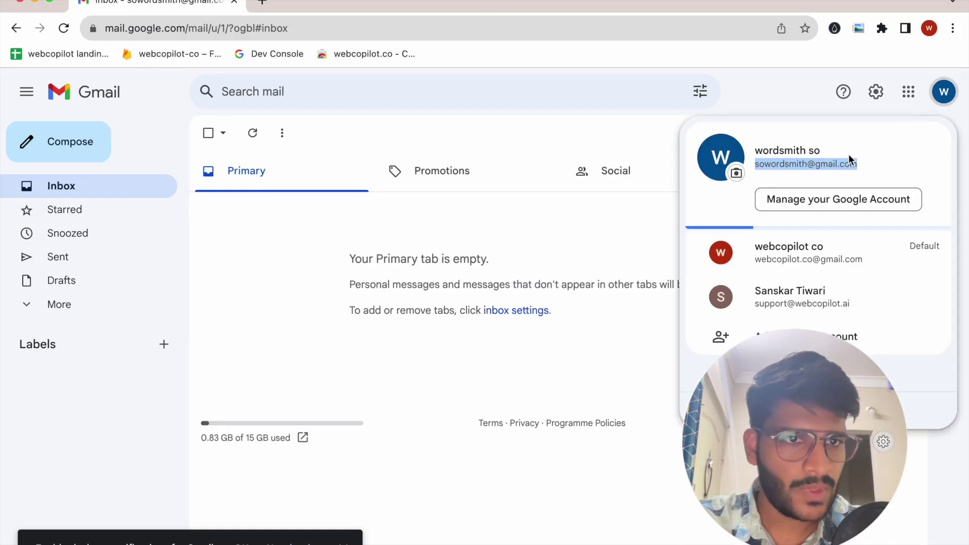
{"action": "right_click", "coordinate": [435, 124]}
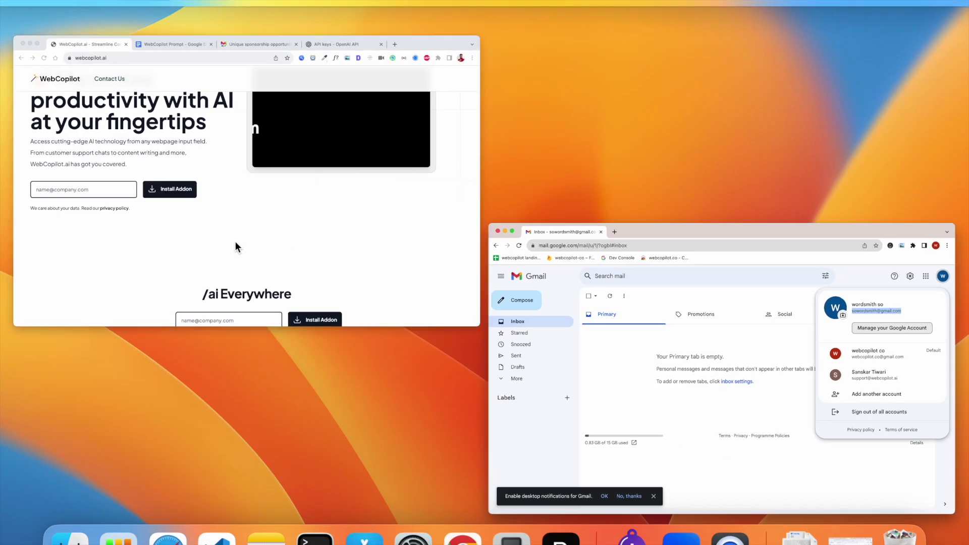
{"action": "left_click", "coordinate": [80, 185]}
{"action": "key", "text": "super+v"}
{"action": "left_click", "coordinate": [315, 309]}
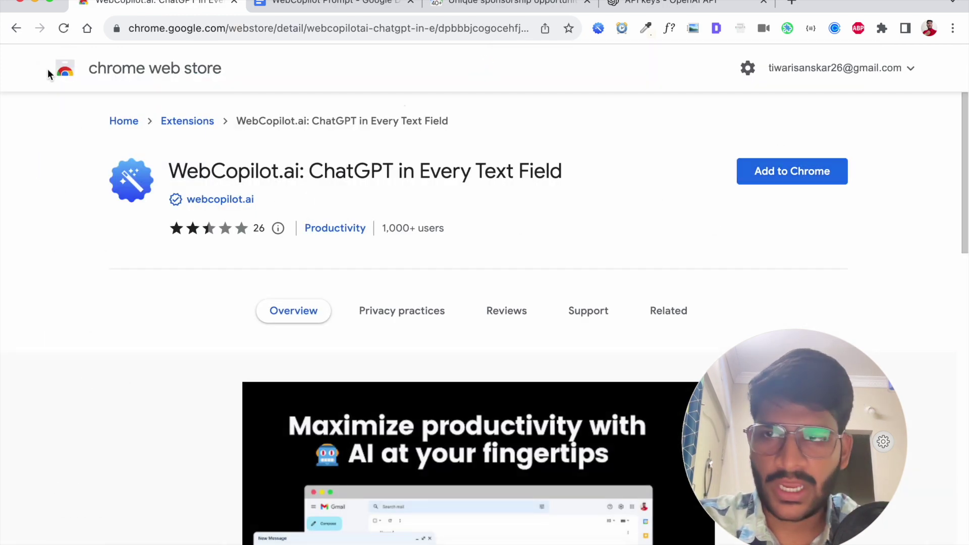
{"action": "left_click", "coordinate": [16, 28]}
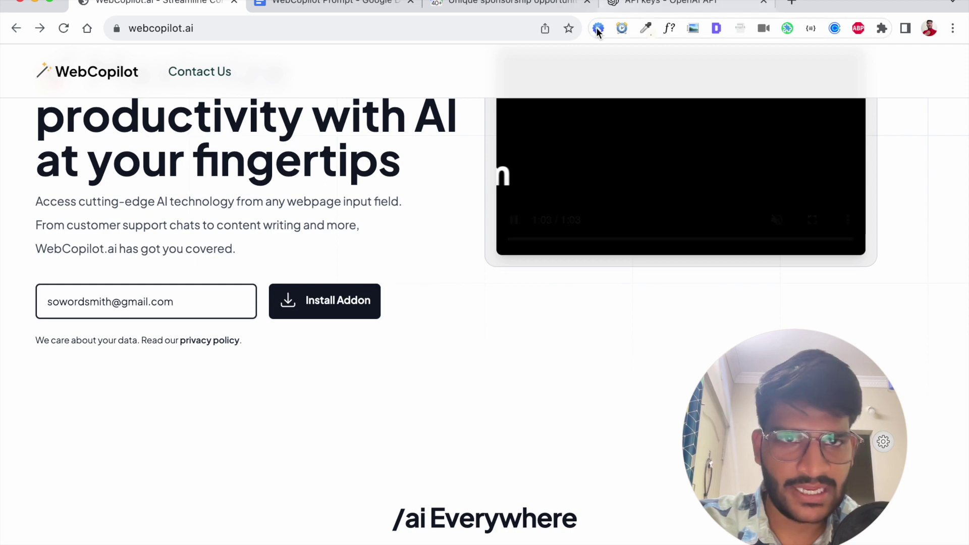
{"action": "scroll", "coordinate": [477, 151], "scroll_direction": "up", "scroll_amount": 4}
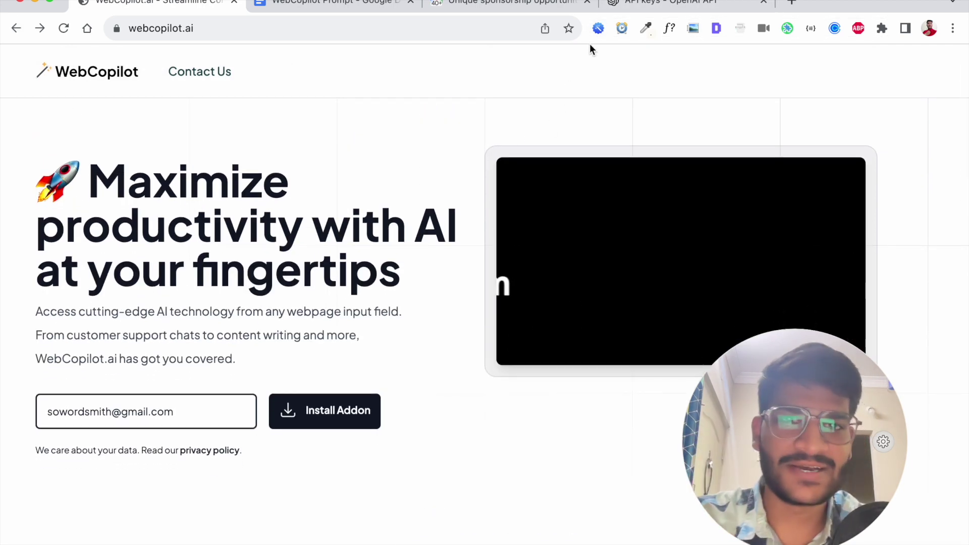
Enter the account e-mail in the WebCopilot extension's login panel and request a one-time code.
{"action": "left_click", "coordinate": [599, 33]}
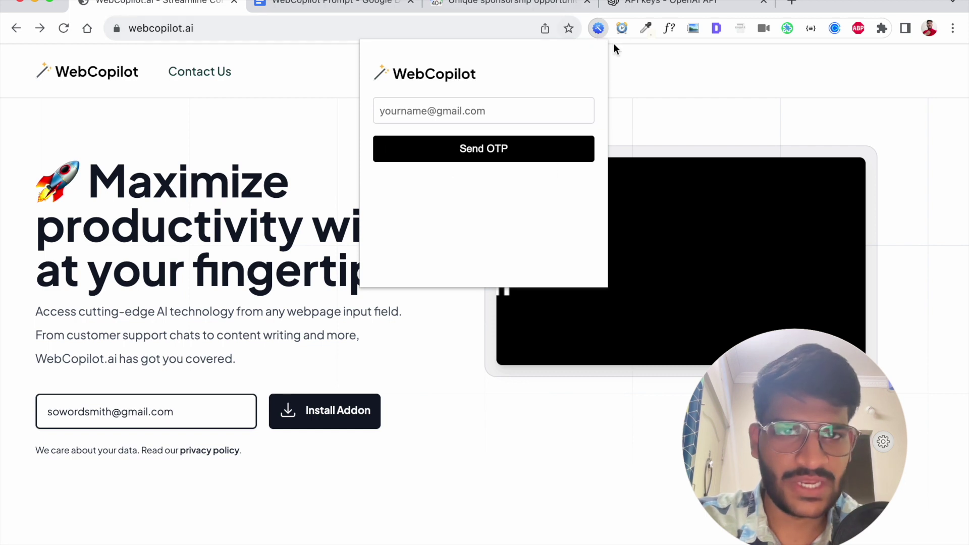
{"action": "left_click", "coordinate": [614, 63]}
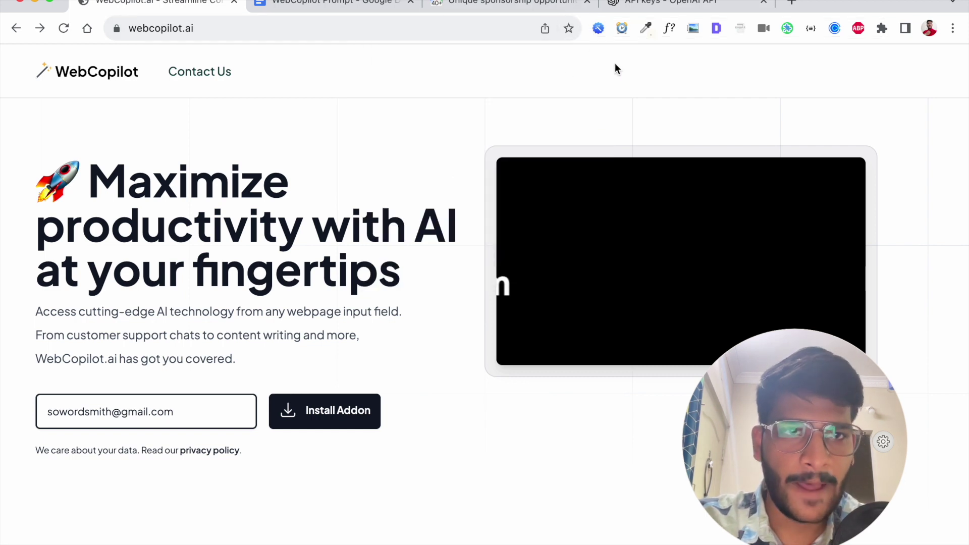
{"action": "right_click", "coordinate": [597, 31]}
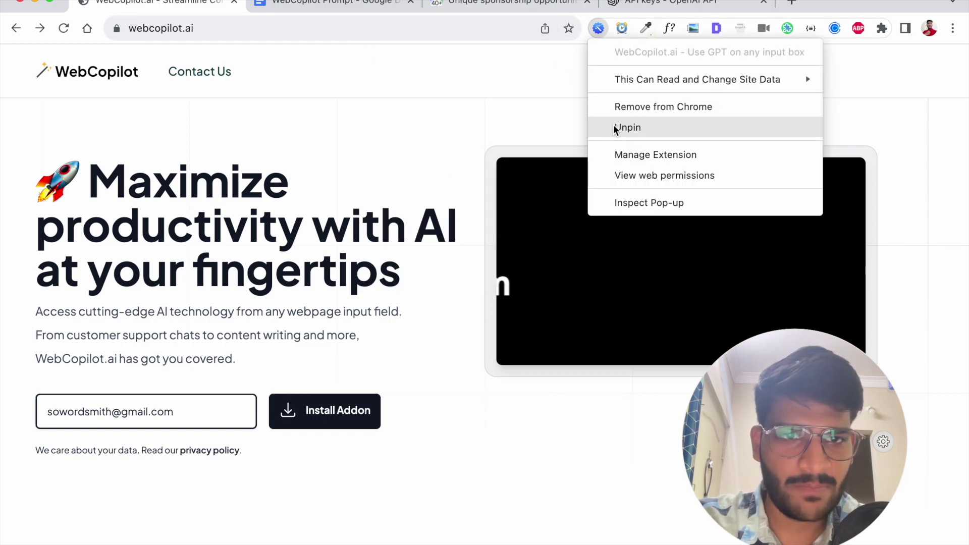
{"action": "left_click", "coordinate": [532, 116]}
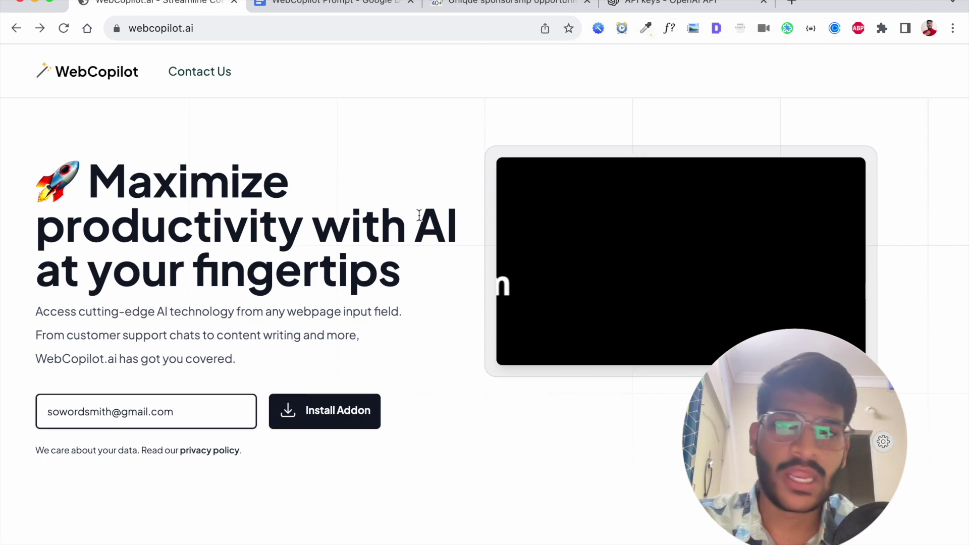
{"action": "left_click", "coordinate": [598, 28]}
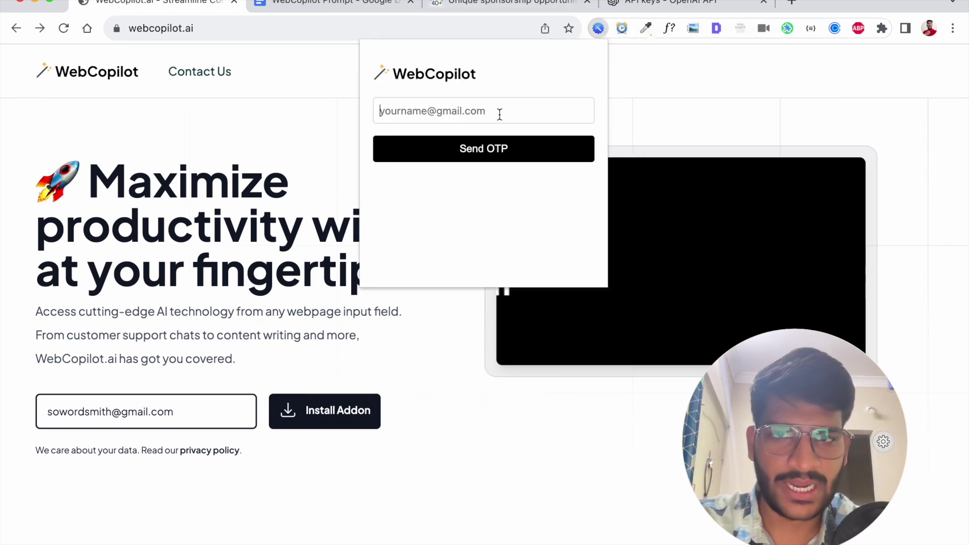
{"action": "key", "text": "super+v"}
{"action": "left_click_drag", "start_coordinate": [380, 111], "coordinate": [531, 110]}
{"action": "left_click", "coordinate": [531, 110]}
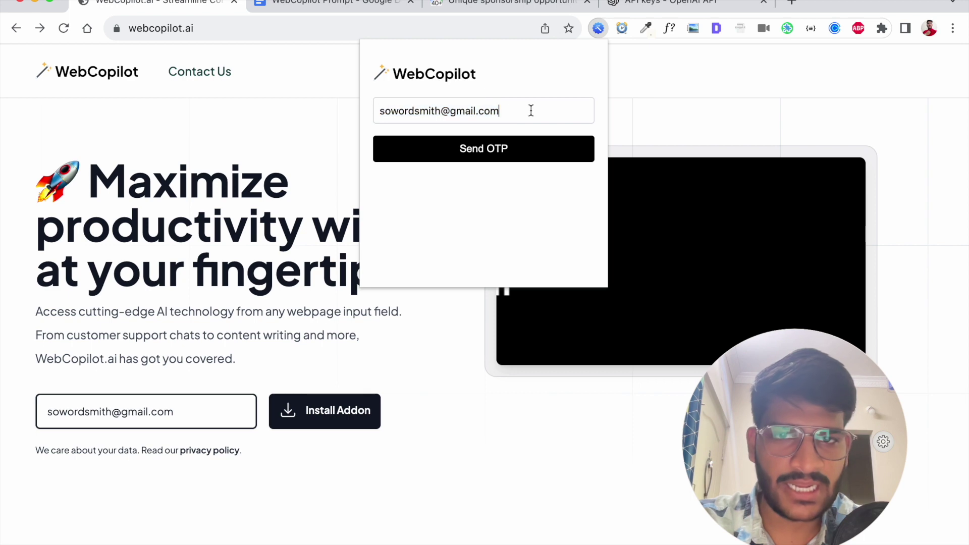
{"action": "left_click", "coordinate": [485, 152]}
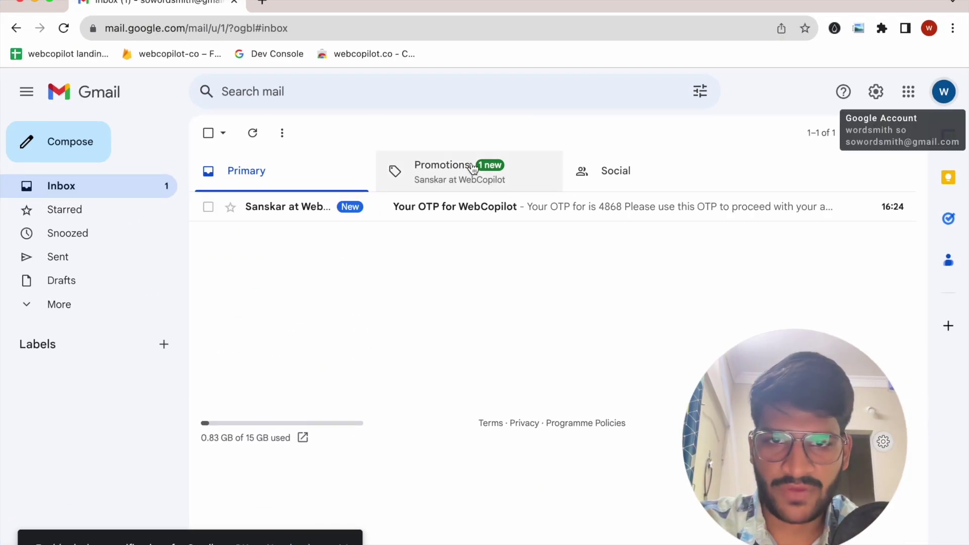
Copy the one-time code from the Gmail message and submit it to log in.
{"action": "left_click", "coordinate": [441, 214]}
{"action": "double_click", "coordinate": [400, 273]}
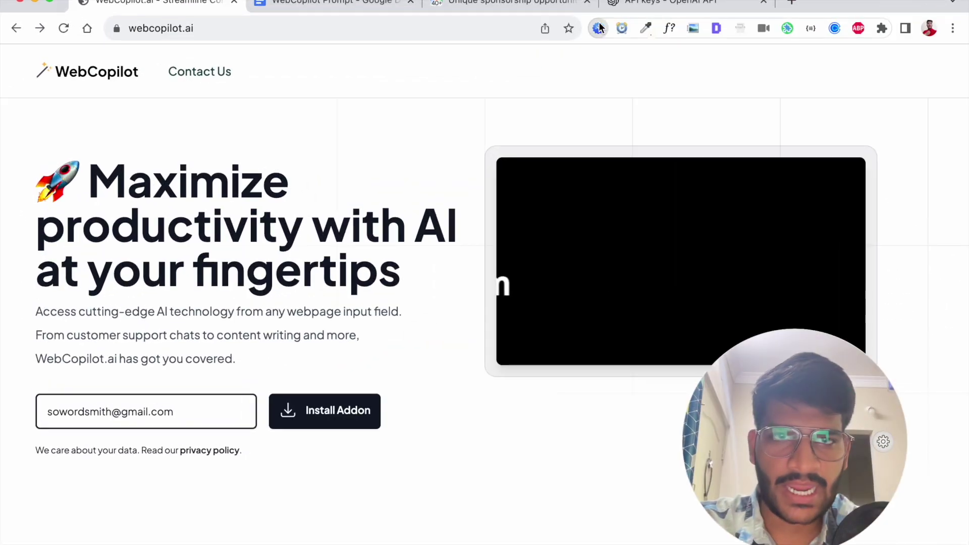
{"action": "left_click", "coordinate": [599, 28]}
{"action": "left_click", "coordinate": [470, 147]}
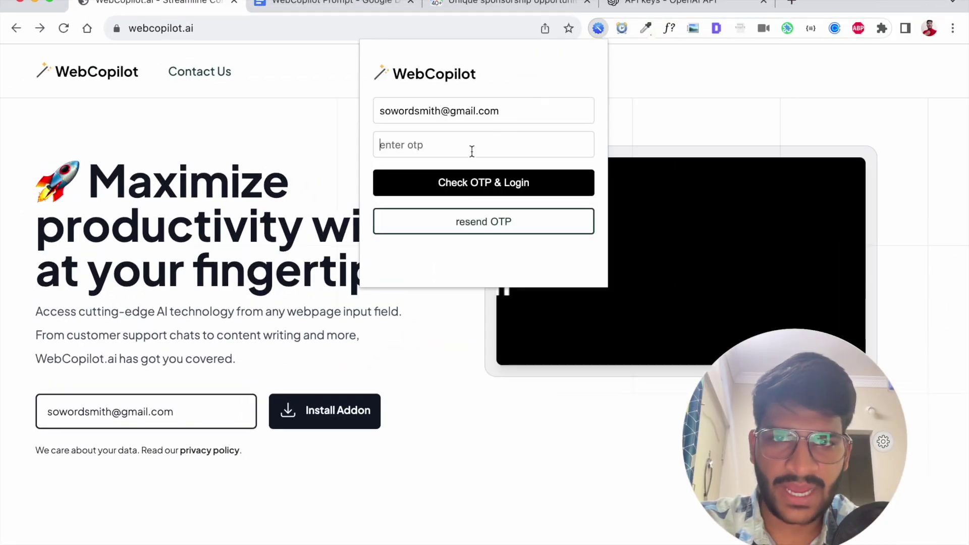
{"action": "key", "text": "ctrl+v"}
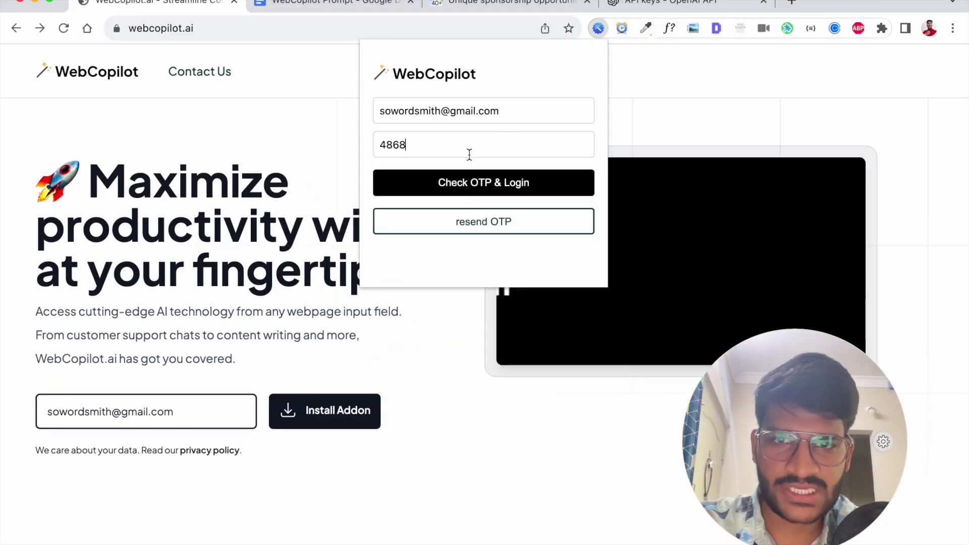
{"action": "left_click", "coordinate": [449, 190]}
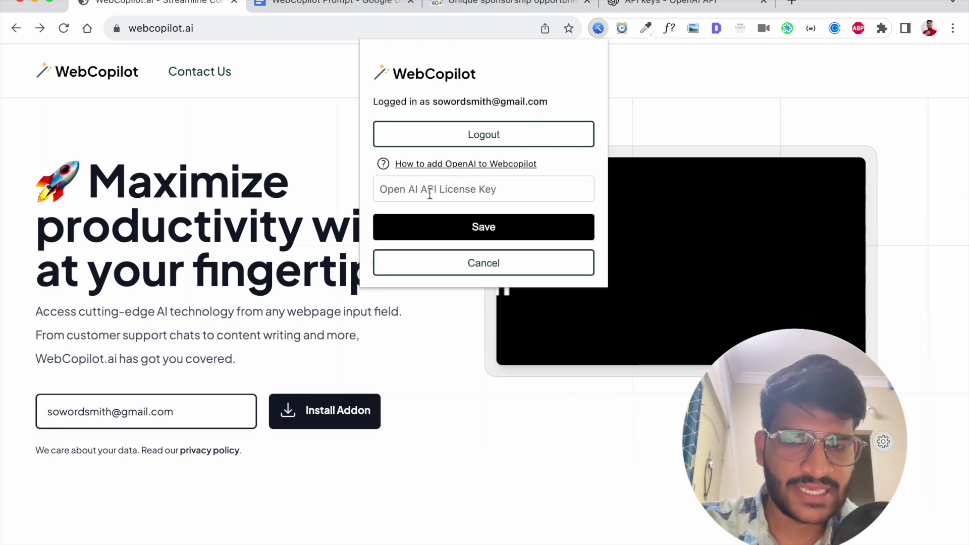
Bring up the OpenAI API keys page.
{"action": "scroll", "coordinate": [287, 268], "scroll_direction": "down", "scroll_amount": 10}
{"action": "scroll", "coordinate": [287, 267], "scroll_direction": "up", "scroll_amount": 5}
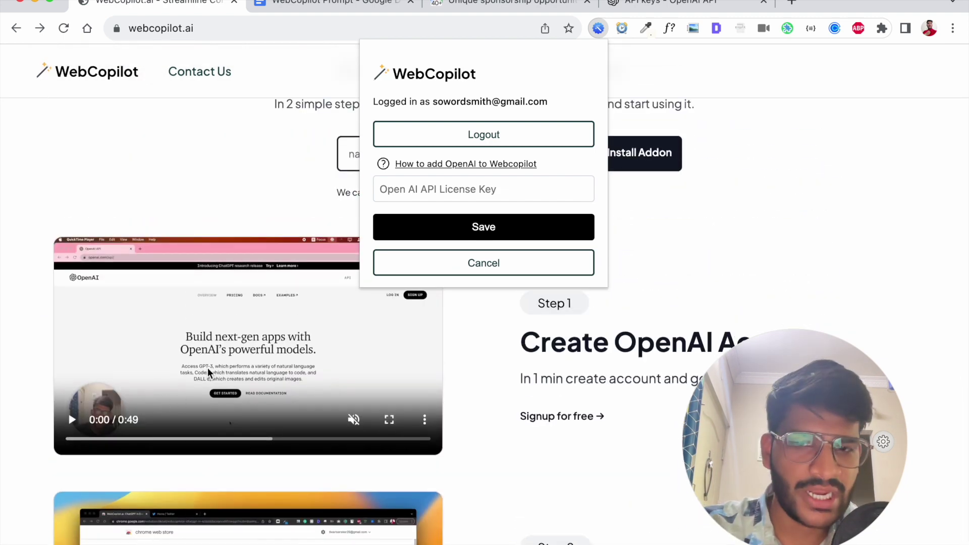
{"action": "scroll", "coordinate": [207, 371], "scroll_direction": "up", "scroll_amount": 1}
{"action": "scroll", "coordinate": [536, 399], "scroll_direction": "up", "scroll_amount": 1}
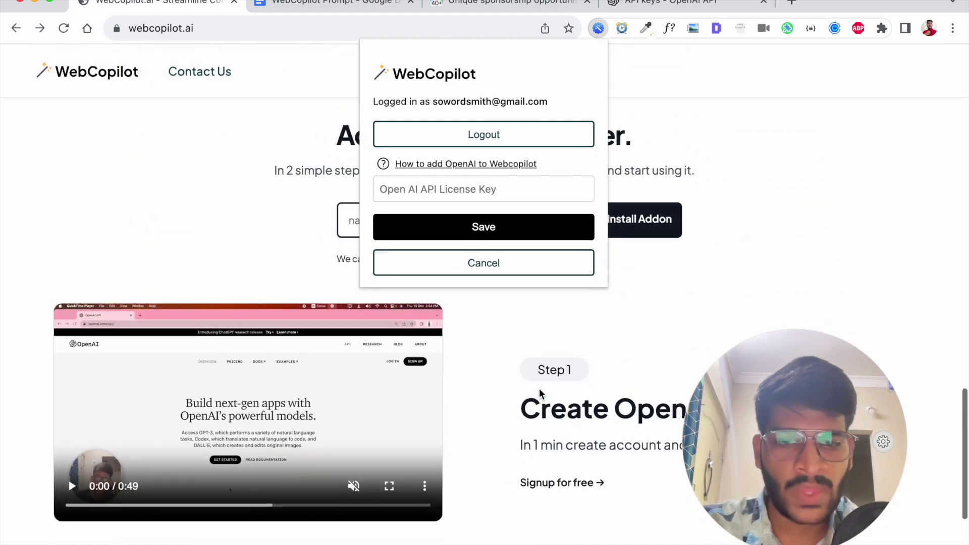
{"action": "left_click_drag", "start_coordinate": [657, 4], "coordinate": [313, 5]}
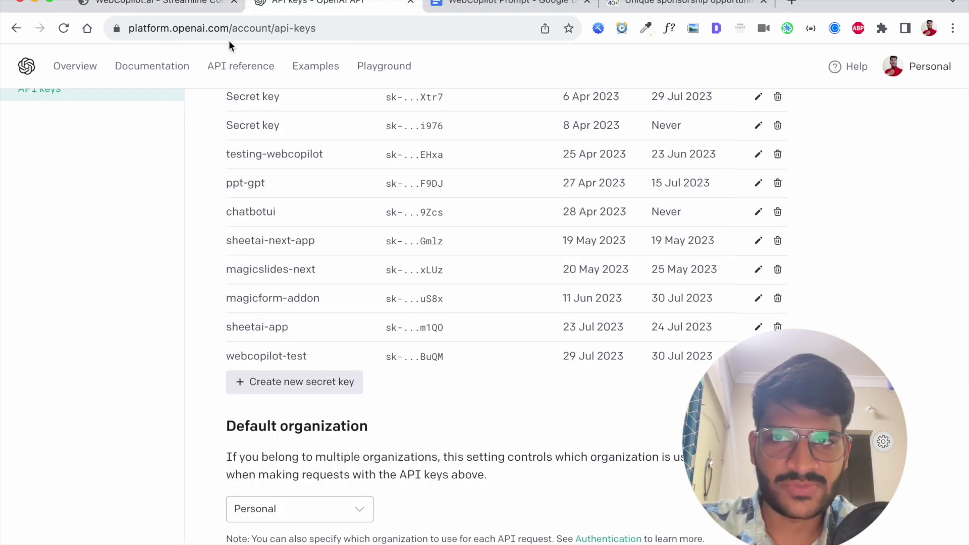
Create a new OpenAI secret key named 'webcopilot-tets' and copy it.
{"action": "left_click", "coordinate": [308, 390]}
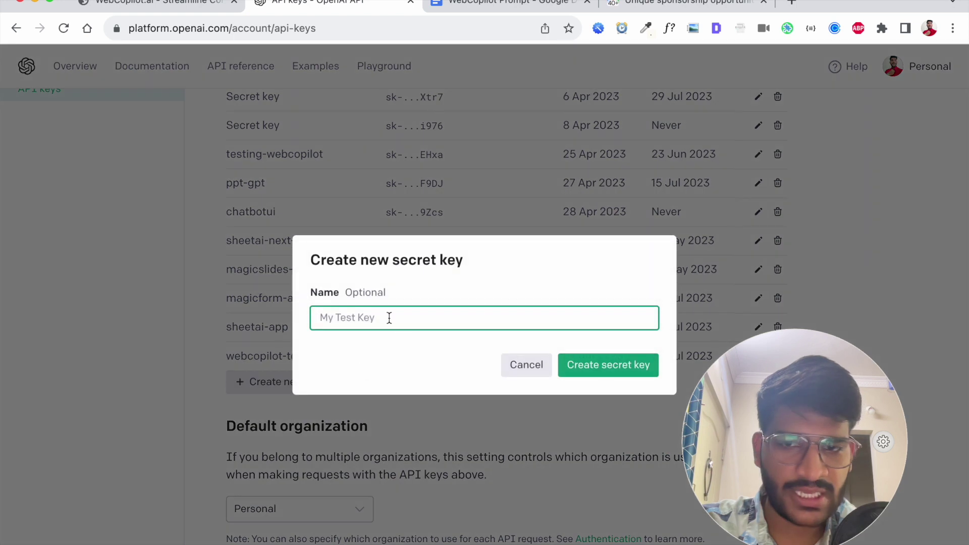
{"action": "type", "text": "webcop"}
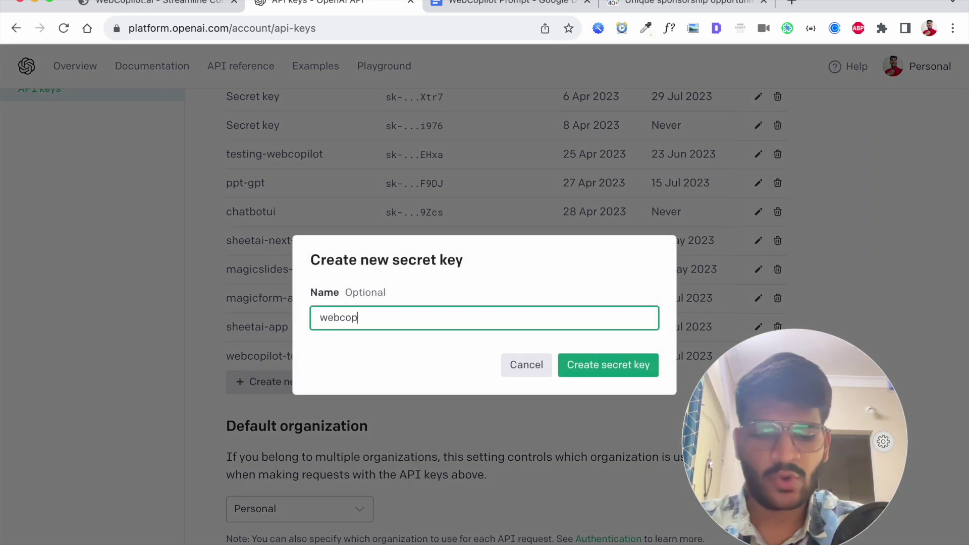
{"action": "type", "text": "ilot-tets"}
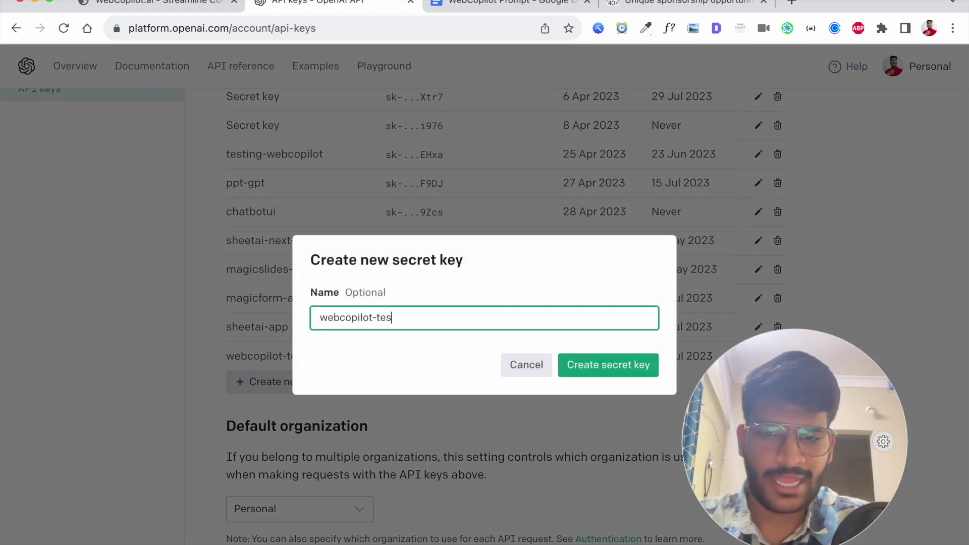
{"action": "left_click", "coordinate": [600, 368]}
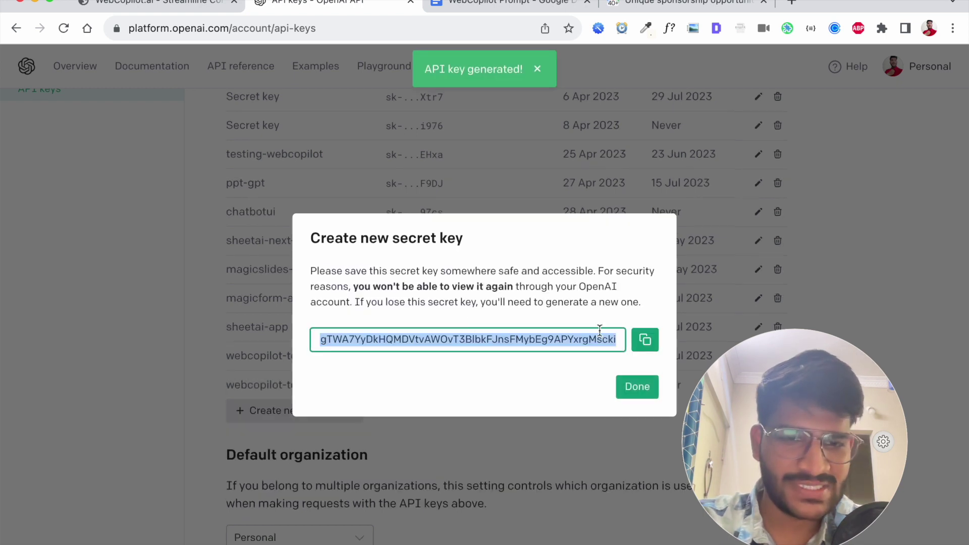
{"action": "left_click", "coordinate": [647, 340]}
Paste the copied key into the WebCopilot extension's API key field and save it.
{"action": "key", "text": "ctrl+shift+Tab"}
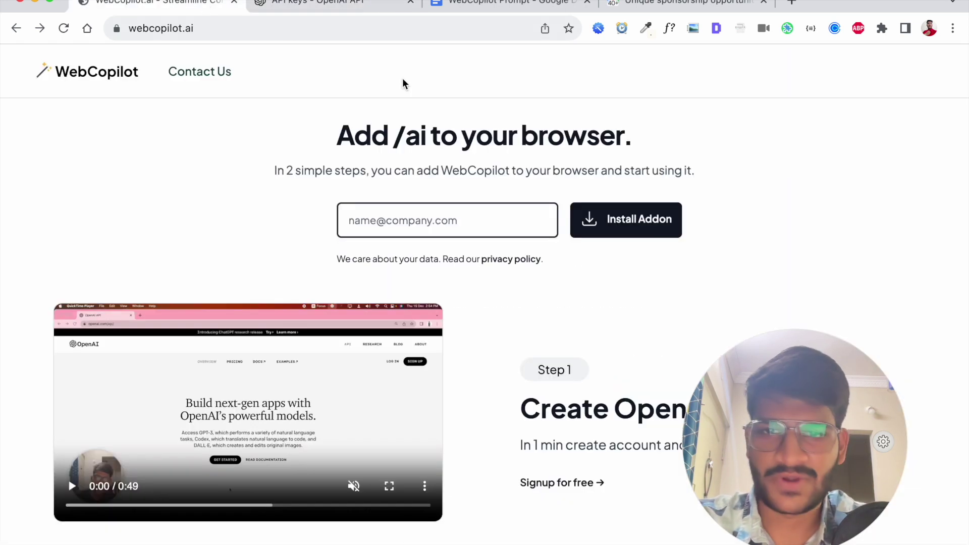
{"action": "left_click", "coordinate": [598, 28]}
{"action": "left_click", "coordinate": [450, 182]}
{"action": "key", "text": "super+v"}
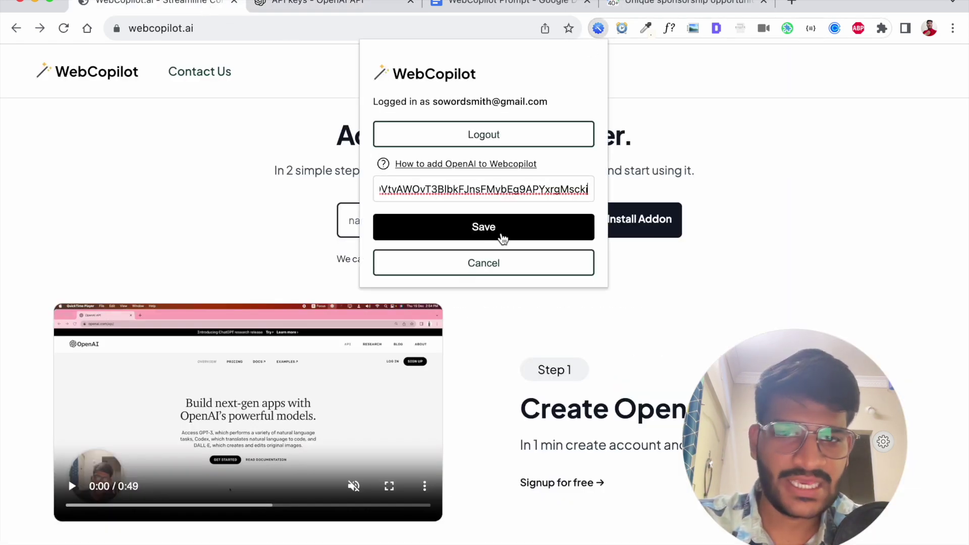
{"action": "left_click", "coordinate": [481, 239]}
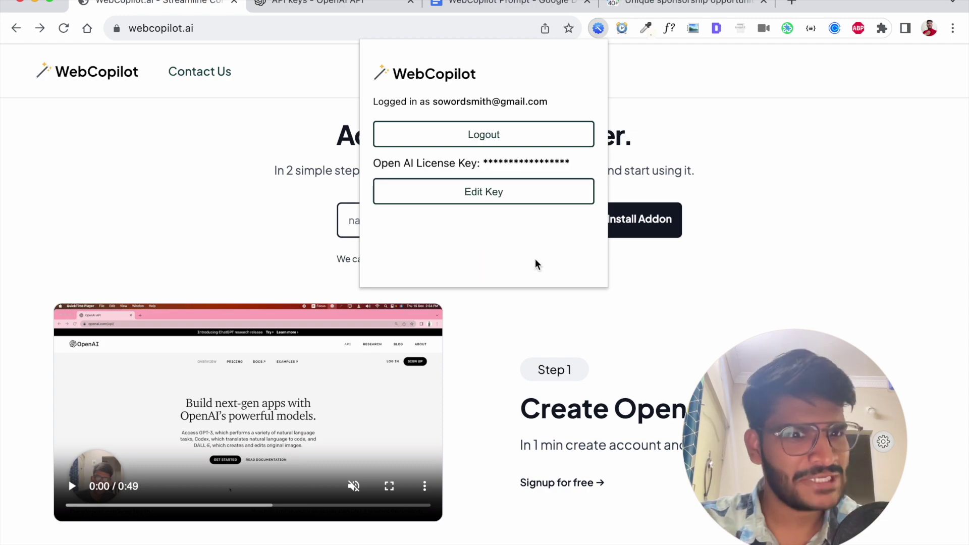
{"action": "left_click", "coordinate": [493, 338]}
{"action": "scroll", "coordinate": [492, 338], "scroll_direction": "down", "scroll_amount": 10}
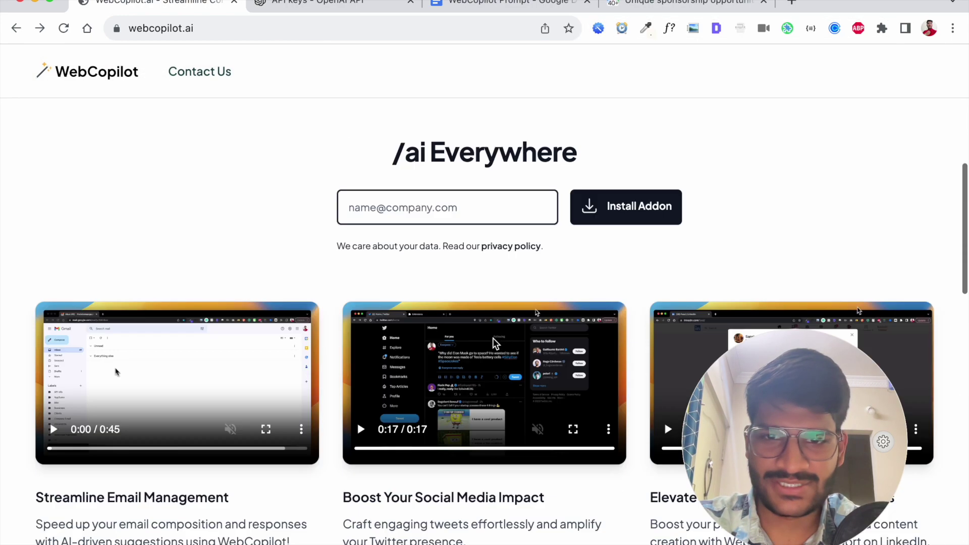
{"action": "scroll", "coordinate": [492, 337], "scroll_direction": "down", "scroll_amount": 4}
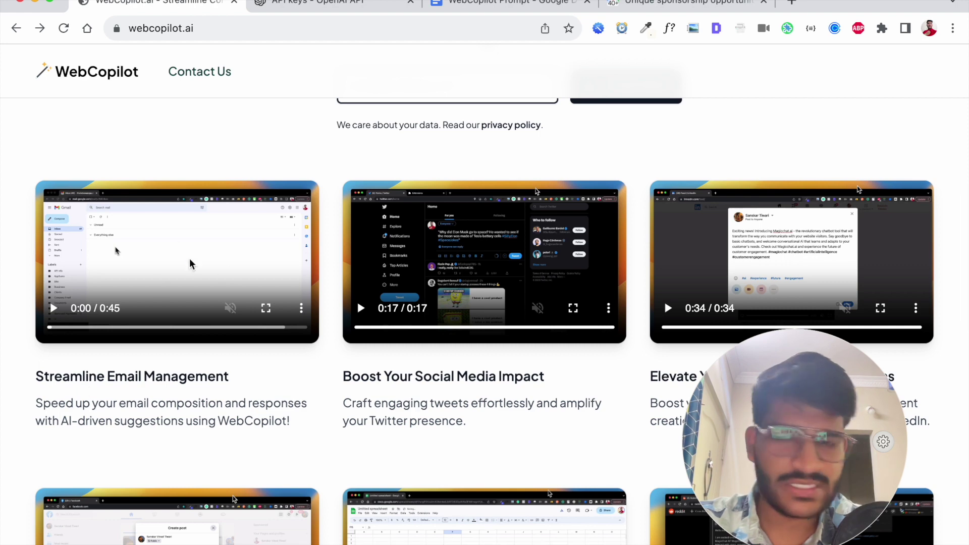
{"action": "left_click", "coordinate": [494, 5]}
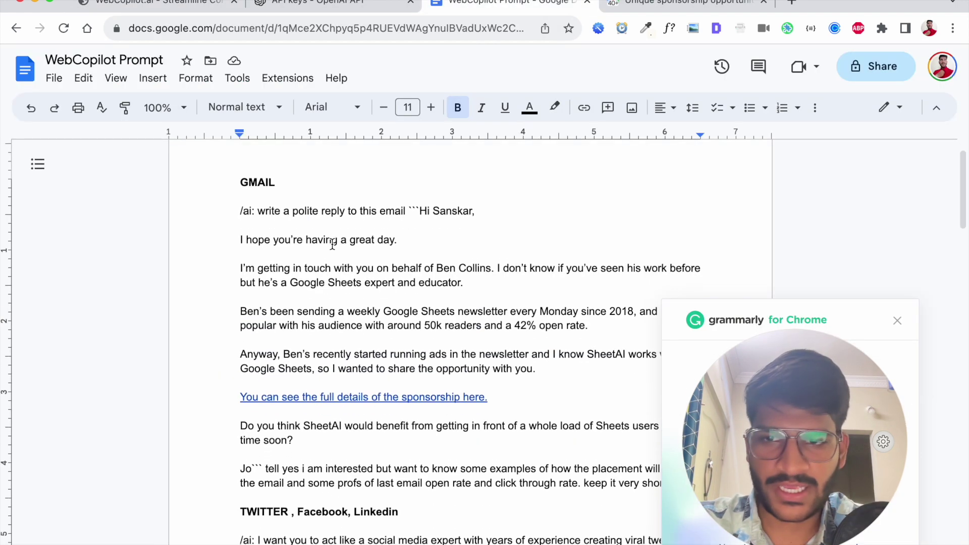
Copy the '/ai: write a polite reply… keep it very short' prompt and return to the sponsorship email.
{"action": "left_click_drag", "start_coordinate": [241, 207], "coordinate": [613, 350]}
{"action": "scroll", "coordinate": [645, 273], "scroll_direction": "down", "scroll_amount": 4}
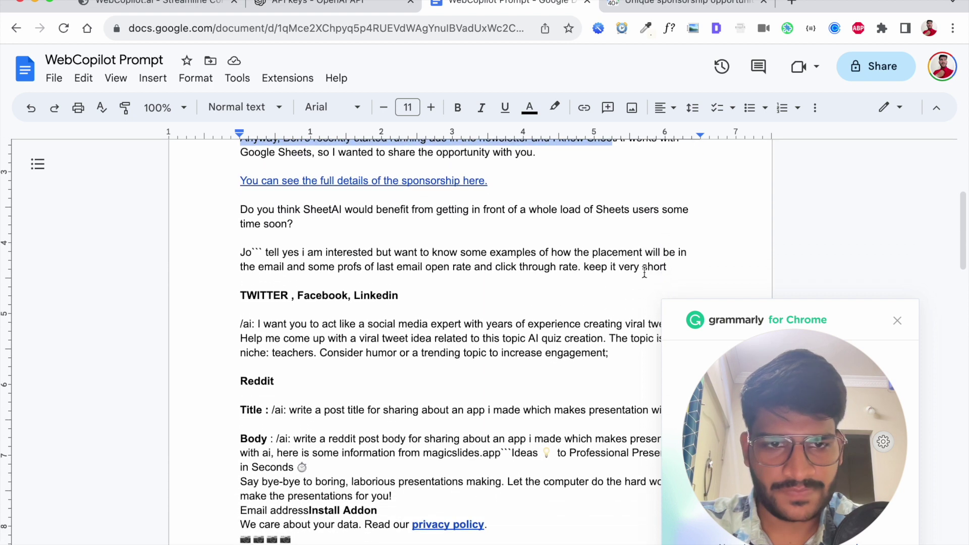
{"action": "left_click_drag", "start_coordinate": [645, 273], "coordinate": [678, 266]}
{"action": "scroll", "coordinate": [679, 267], "scroll_direction": "up", "scroll_amount": 4}
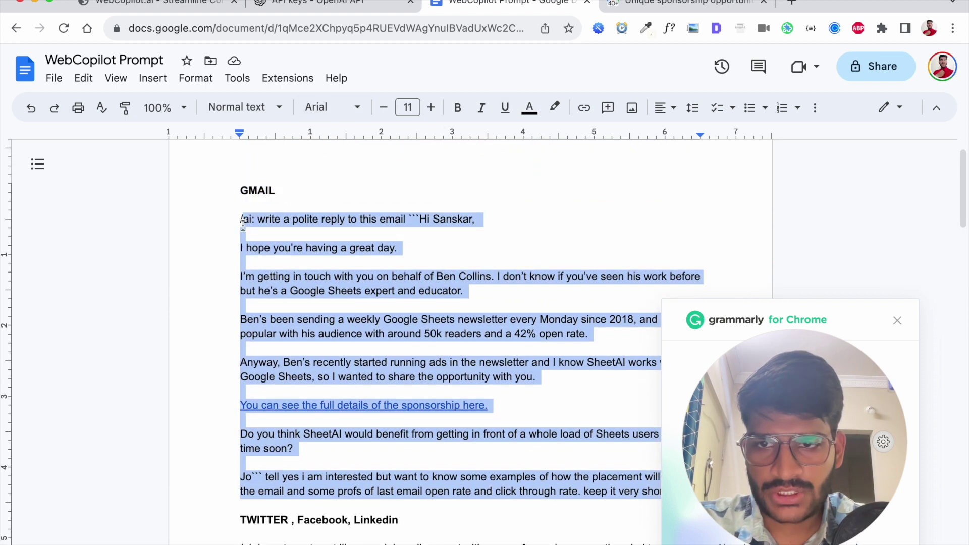
{"action": "left_click", "coordinate": [626, 7]}
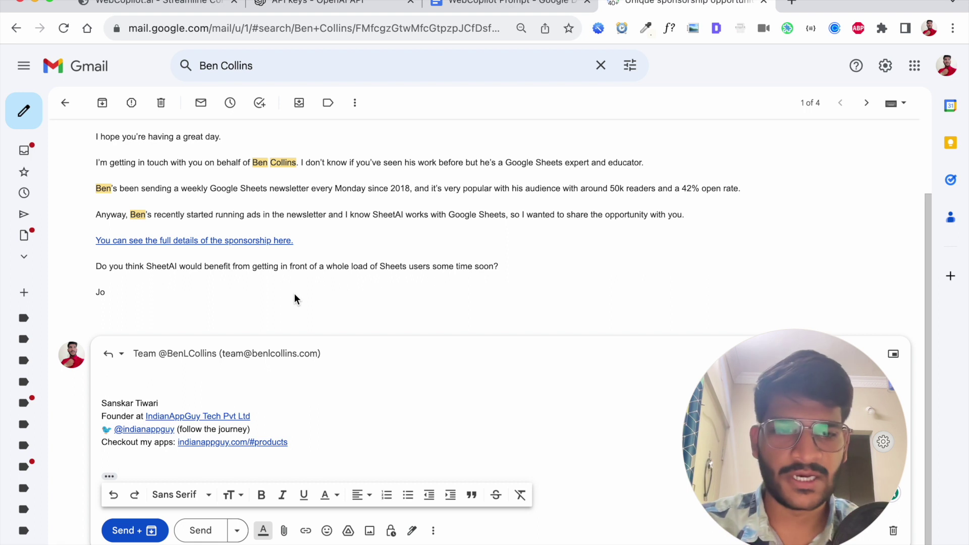
Start the reply with '/ai:' and select the sponsorship email body.
{"action": "scroll", "coordinate": [295, 299], "scroll_direction": "up", "scroll_amount": 1}
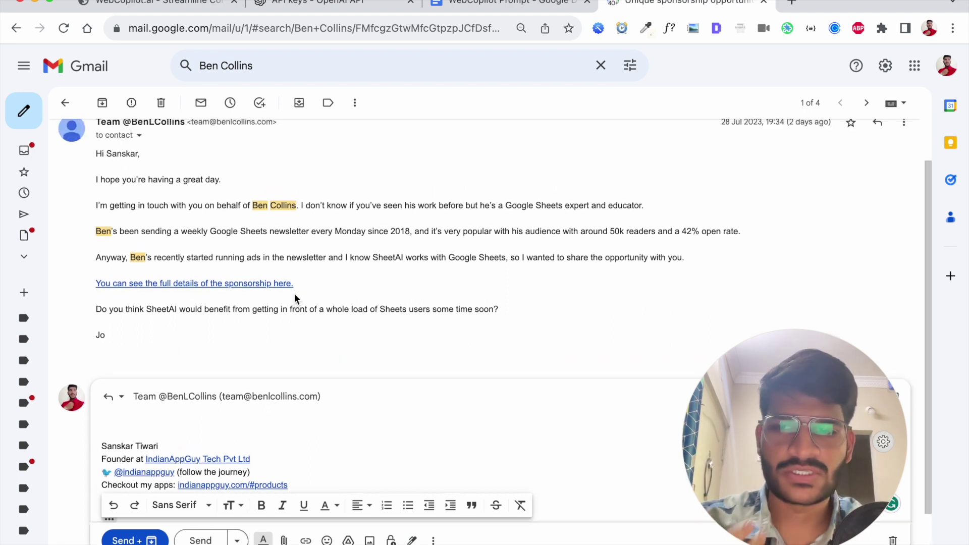
{"action": "scroll", "coordinate": [295, 294], "scroll_direction": "up", "scroll_amount": 1}
{"action": "scroll", "coordinate": [295, 298], "scroll_direction": "down", "scroll_amount": 3}
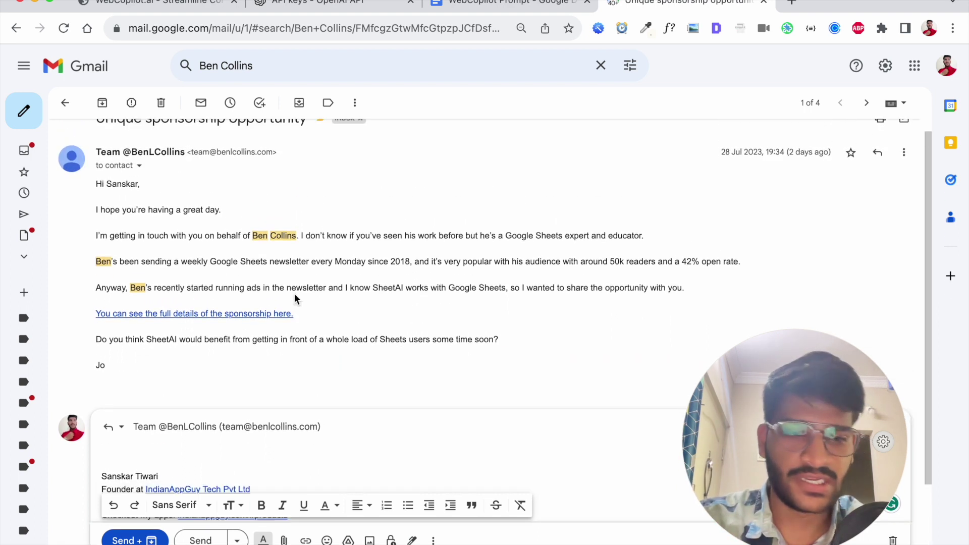
{"action": "scroll", "coordinate": [202, 342], "scroll_direction": "up", "scroll_amount": 1}
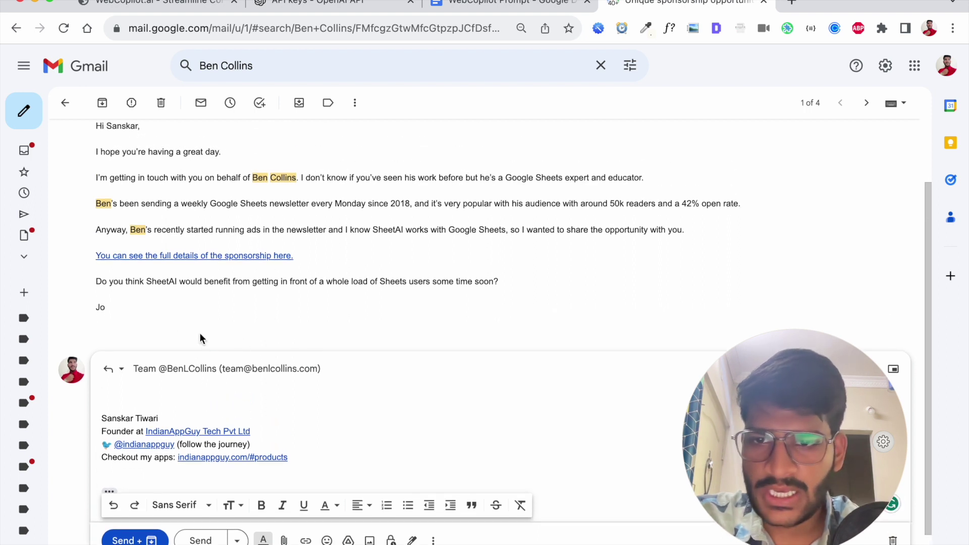
{"action": "scroll", "coordinate": [164, 357], "scroll_direction": "down", "scroll_amount": 1}
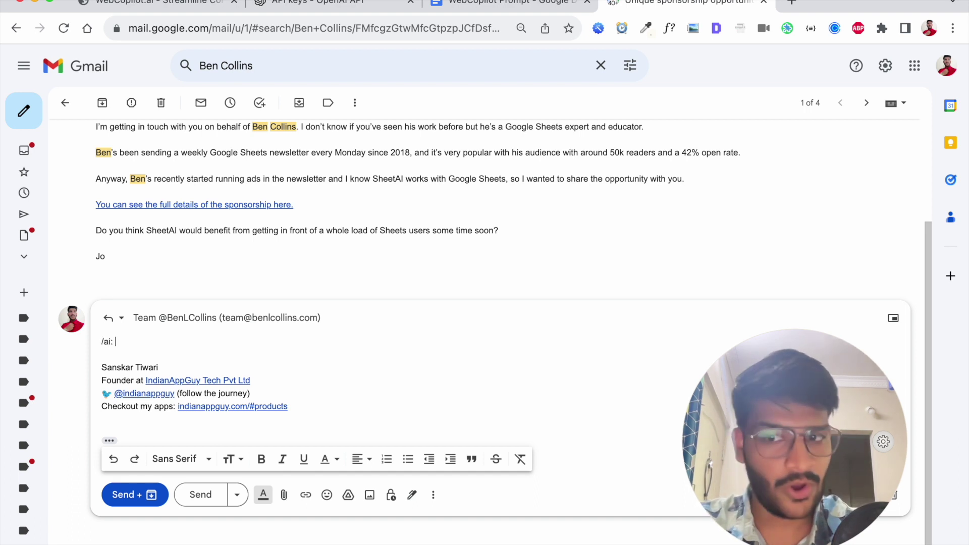
{"action": "type", "text": ":"}
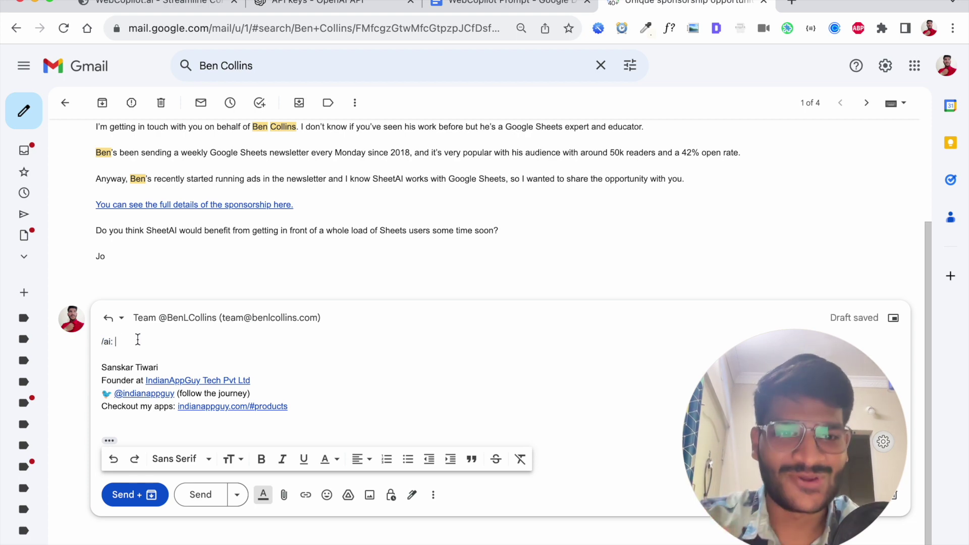
{"action": "scroll", "coordinate": [138, 339], "scroll_direction": "up", "scroll_amount": 3}
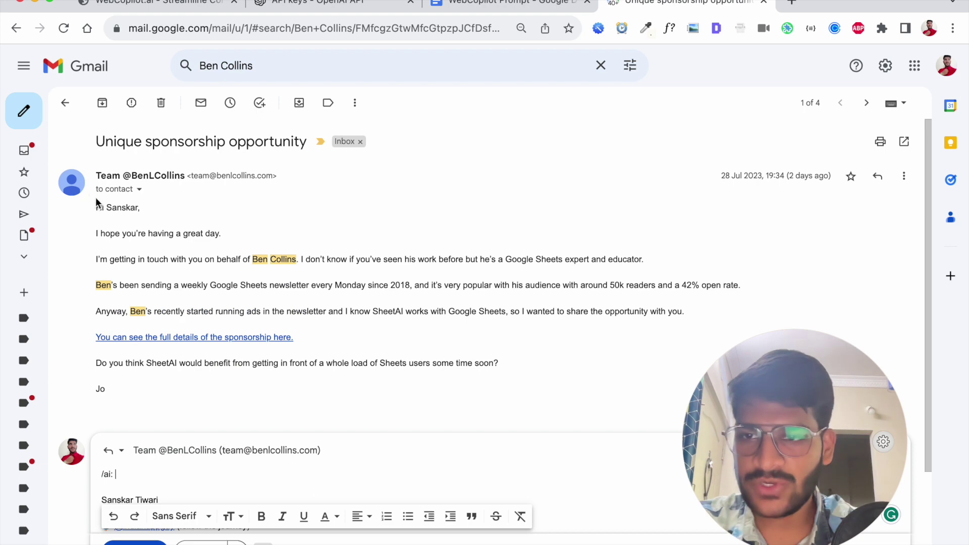
{"action": "left_click_drag", "start_coordinate": [95, 207], "coordinate": [117, 393]}
{"action": "scroll", "coordinate": [117, 392], "scroll_direction": "down", "scroll_amount": 2}
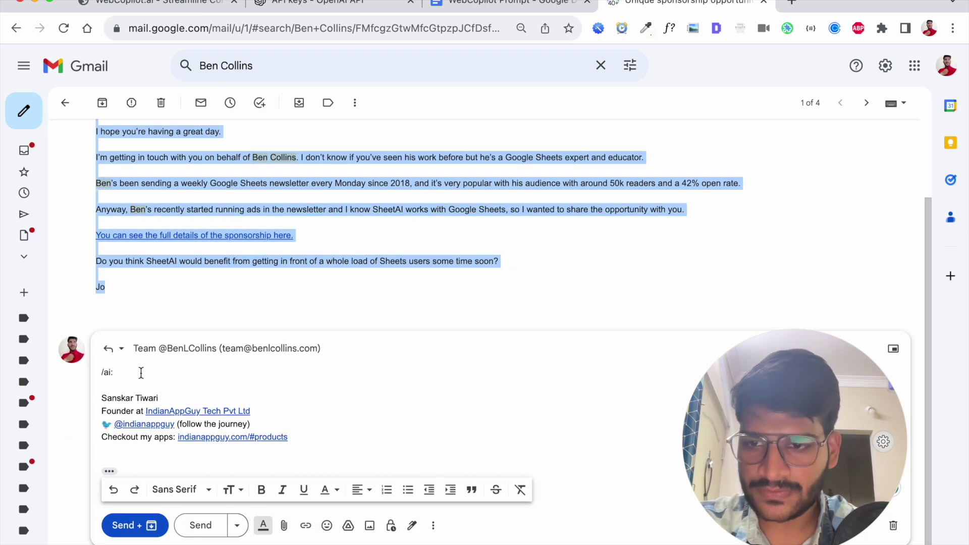
Paste the email body after /ai:, enclosed in ``` marks.
{"action": "left_click", "coordinate": [141, 372]}
{"action": "type", "text": "```"}
{"action": "key", "text": "ctrl+v"}
{"action": "type", "text": "```"}
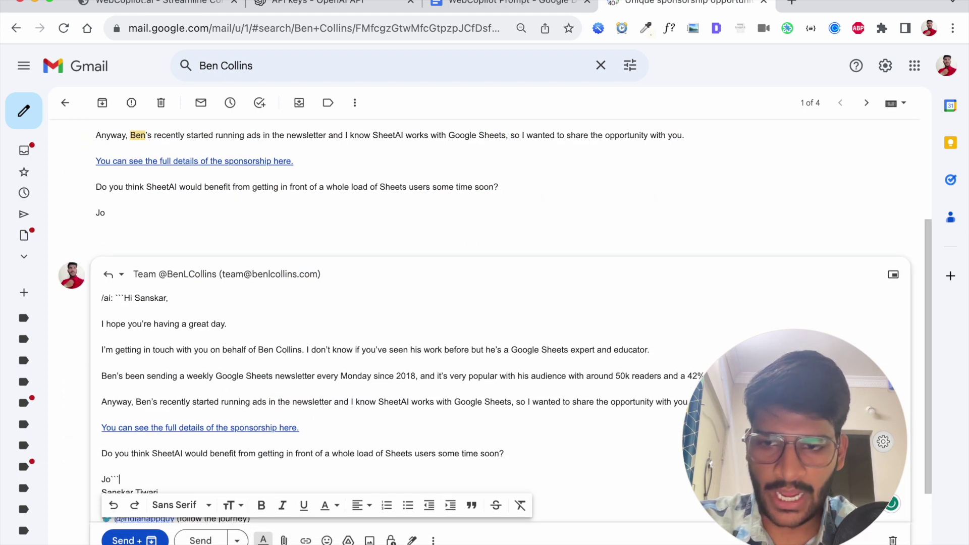
{"action": "double_click", "coordinate": [118, 269]}
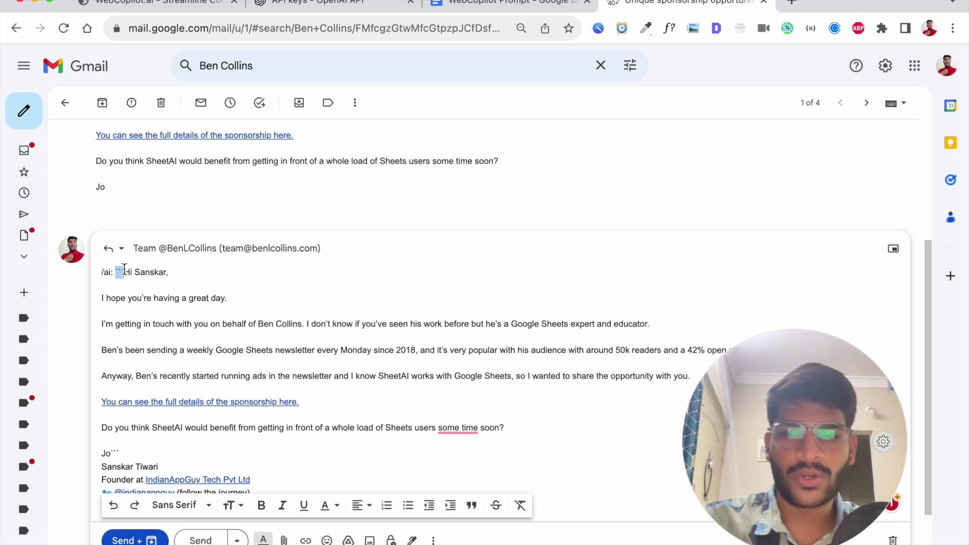
{"action": "scroll", "coordinate": [219, 323], "scroll_direction": "down", "scroll_amount": 2}
{"action": "left_click", "coordinate": [505, 5]}
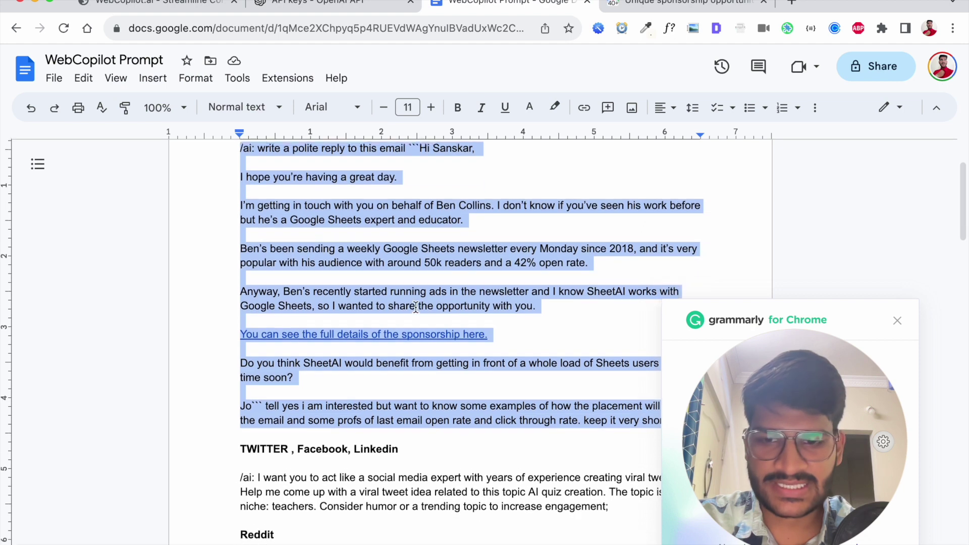
Copy the 'tell yes i am interested…' instruction and paste it after the closing backticks in the reply.
{"action": "scroll", "coordinate": [416, 307], "scroll_direction": "down", "scroll_amount": 4}
{"action": "left_click", "coordinate": [409, 312]}
{"action": "left_click_drag", "start_coordinate": [266, 211], "coordinate": [683, 227]}
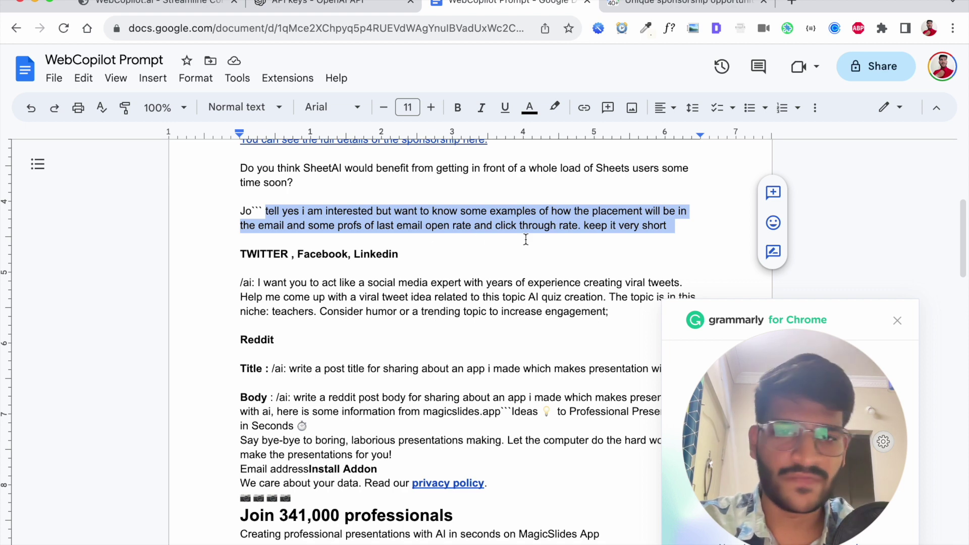
{"action": "left_click", "coordinate": [641, 6]}
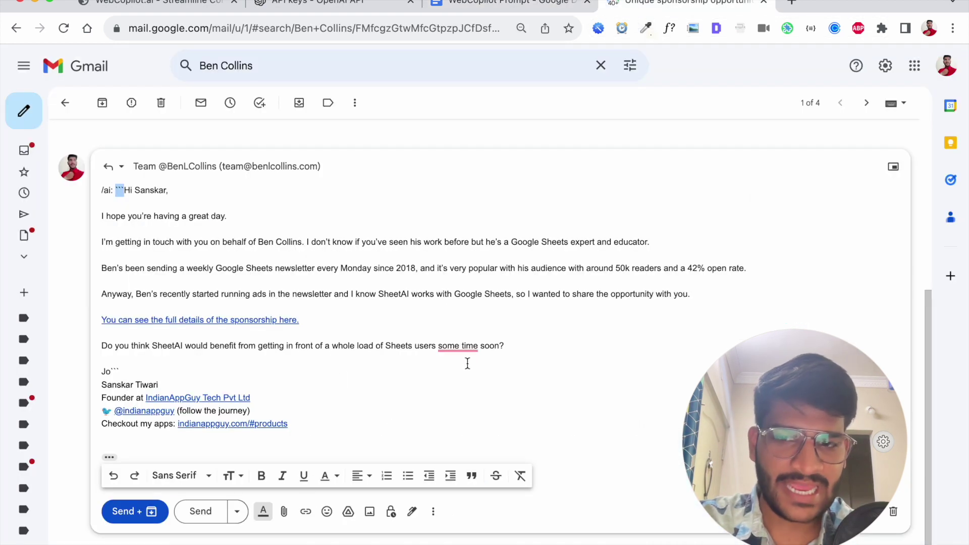
{"action": "left_click", "coordinate": [272, 371]}
{"action": "key", "text": "ctrl+v"}
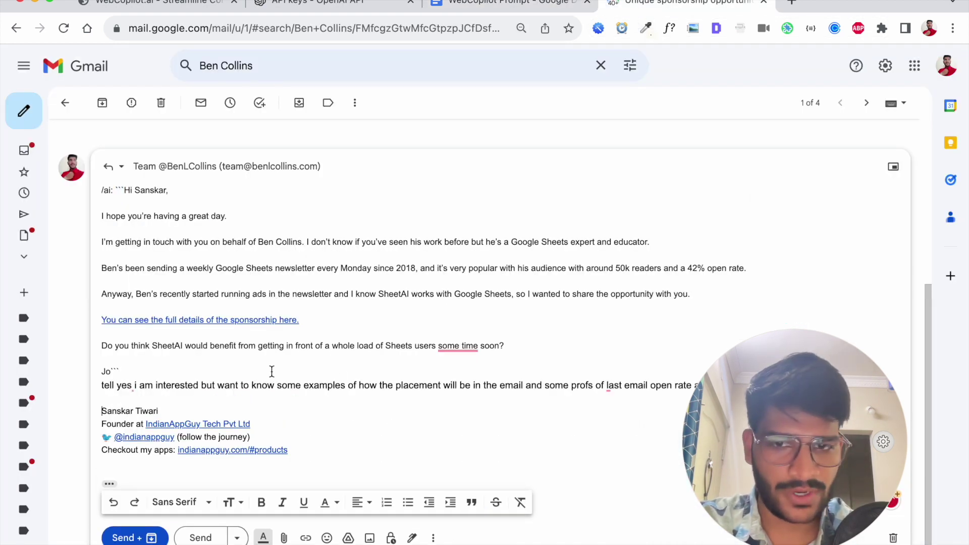
{"action": "scroll", "coordinate": [272, 371], "scroll_direction": "down", "scroll_amount": 1}
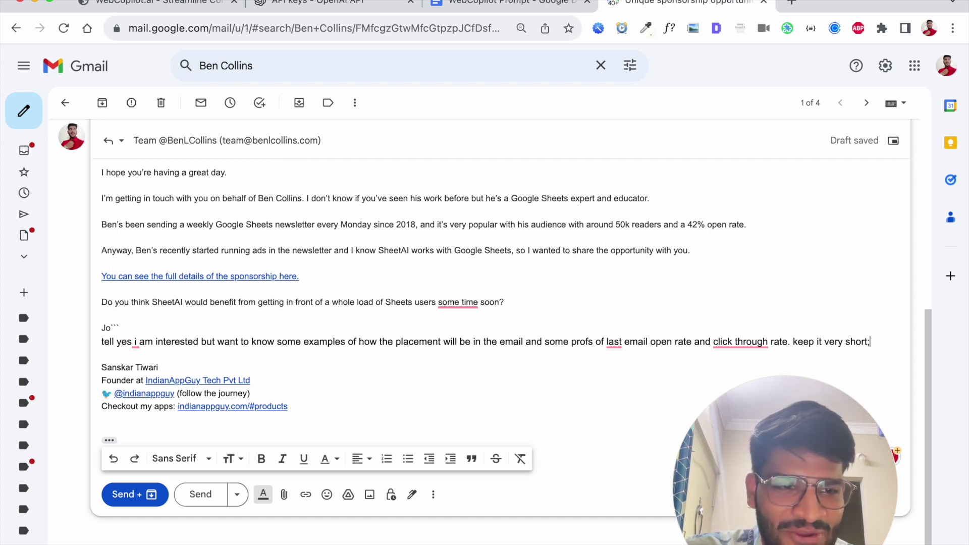
{"action": "left_click_drag", "start_coordinate": [772, 444], "coordinate": [587, 442]}
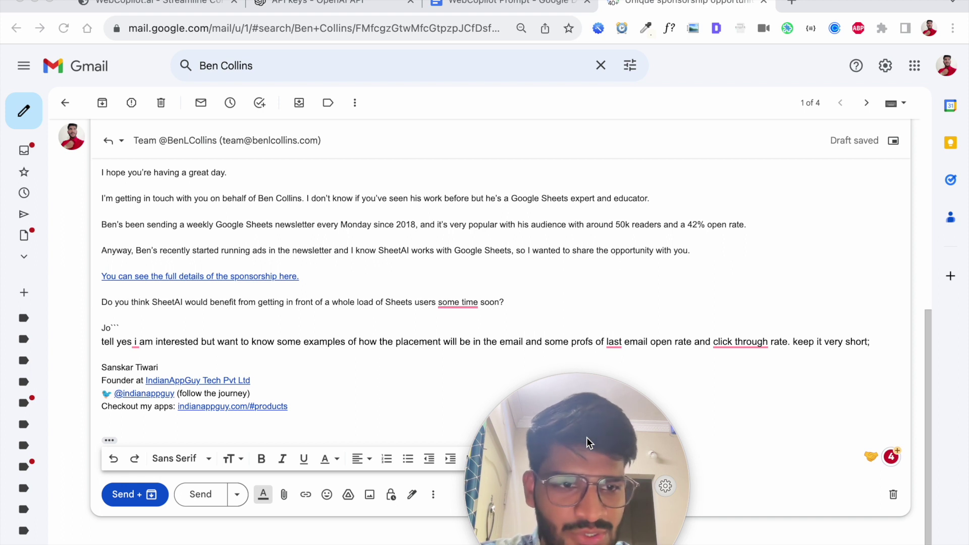
Delete the draft prompt and instruction from the reply and reload Gmail.
{"action": "left_click", "coordinate": [877, 343]}
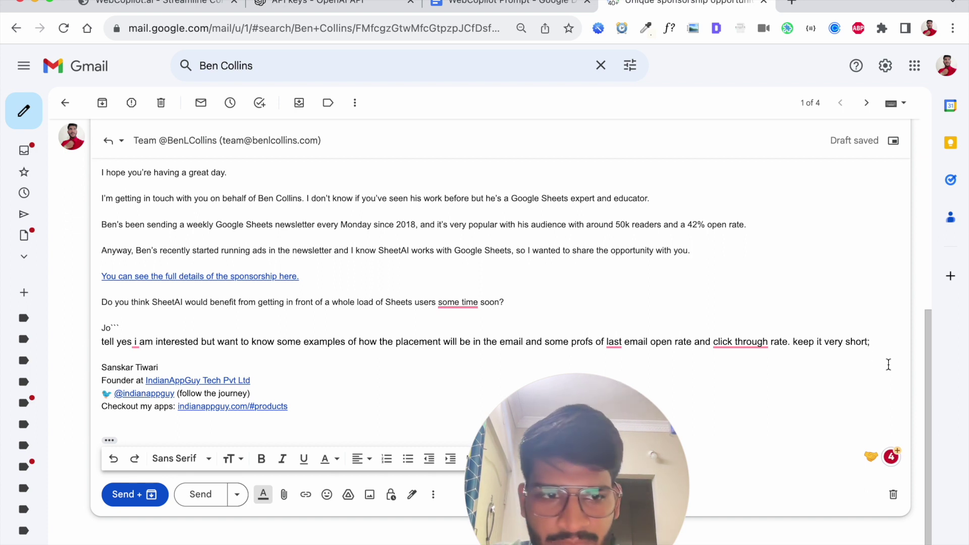
{"action": "key", "text": "Return"}
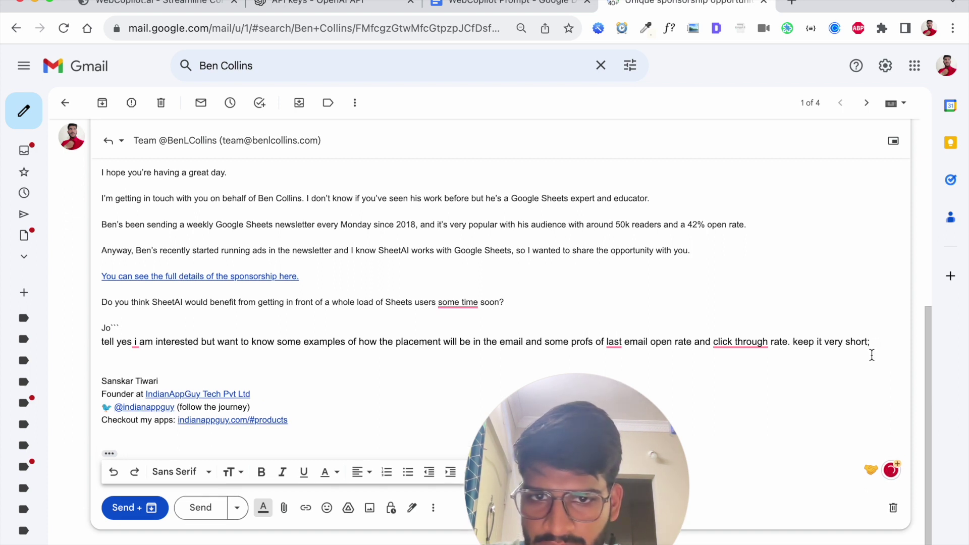
{"action": "scroll", "coordinate": [892, 376], "scroll_direction": "up", "scroll_amount": 1}
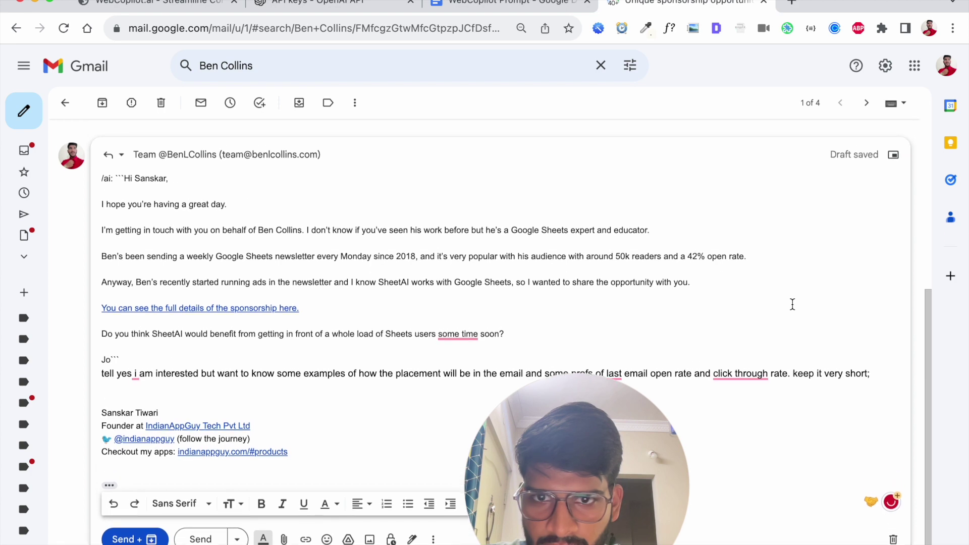
{"action": "left_click_drag", "start_coordinate": [892, 375], "coordinate": [96, 180]}
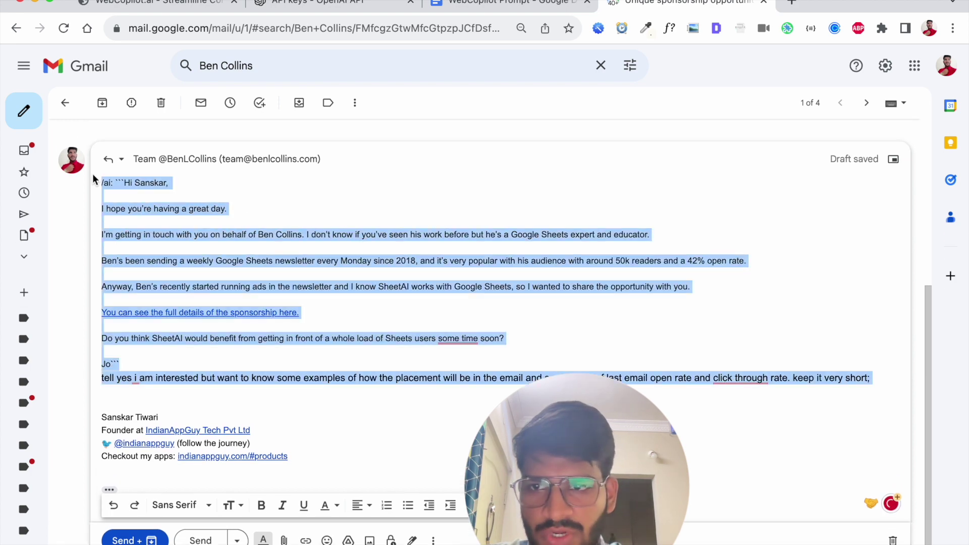
{"action": "key", "text": "BackSpace"}
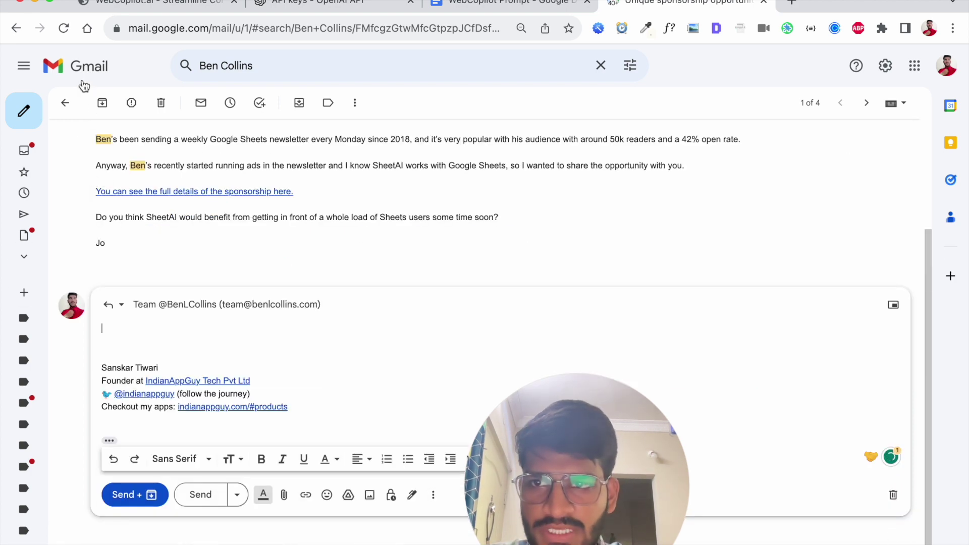
{"action": "left_click", "coordinate": [64, 29]}
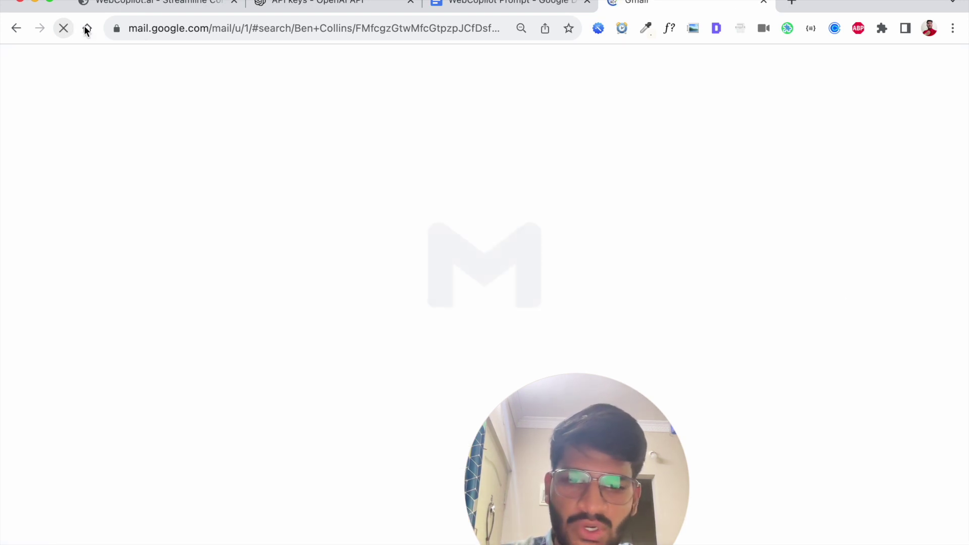
Paste the /ai prompt with its instruction so WebCopilot writes the short sponsorship reply.
{"action": "left_click", "coordinate": [288, 7]}
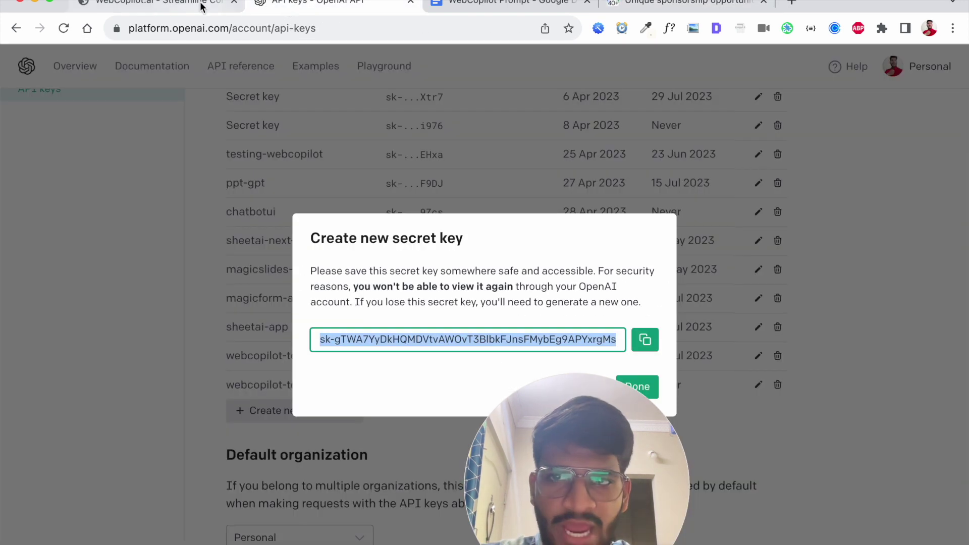
{"action": "left_click", "coordinate": [686, 7]}
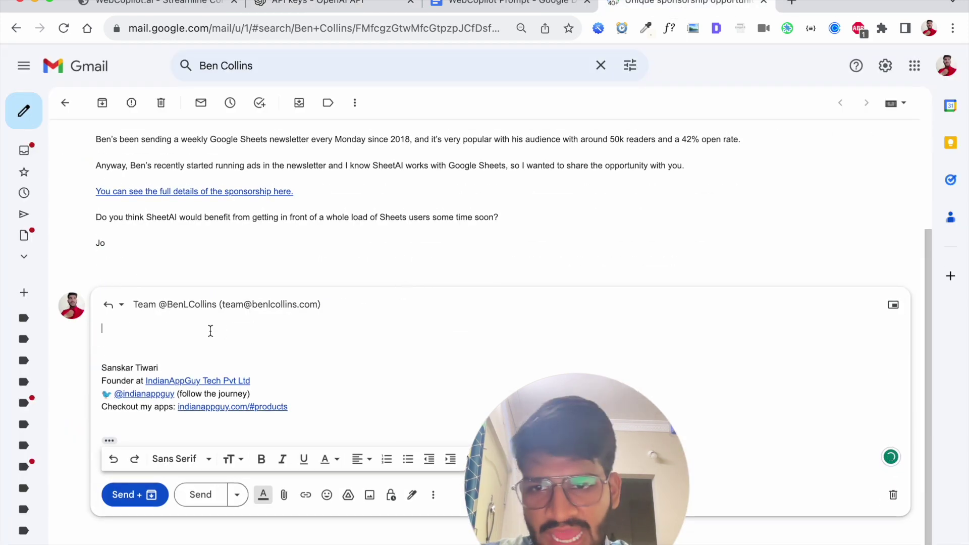
{"action": "type", "text": "/ai: ```Hi Sanskar,  I hope you're having a great day.  I'm getting in touch with you on behalf of Ben Collins. I don't know if you've seen his work before but he's a Google Sheets expert and educator.  Ben's been sending a weekly Google Sheets newsletter every Monday since 2018, and it's very popular with his audience with around 50k readers and a 42% open rate.  Anyway, Ben's recently started running ads in the newsletter and I know SheetAI works with Google Sheets, so I wanted to share the opportunity with you.  You can see the full details of the sponsorship here.  Do you think SheetAI would benefit from getting in front of a whole load of Sheets users some time soon?  Jo``` tell yes i am interested but want to know some examples of how the placement will be in the email and some proofs of last email open rate and click through rate. keep it very short;"}
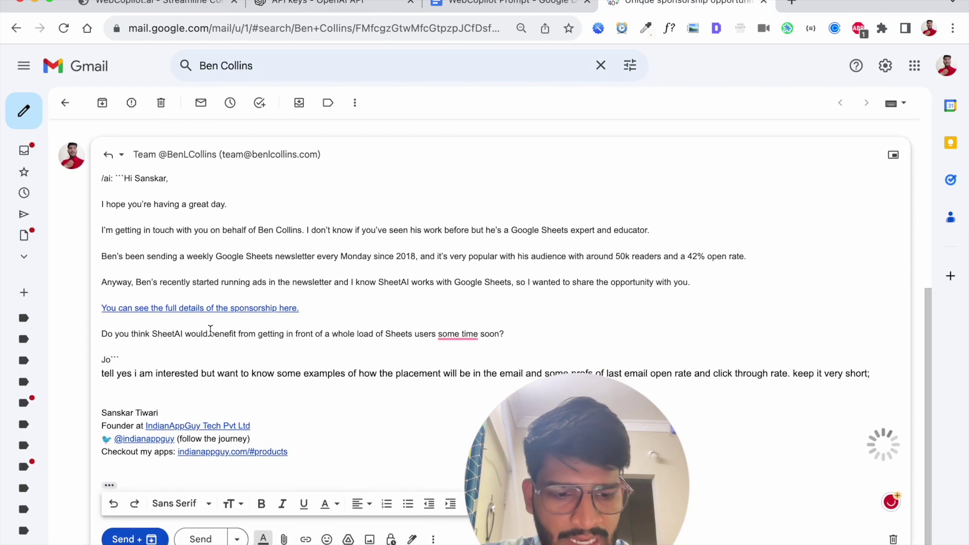
{"action": "key", "text": "BackSpace"}
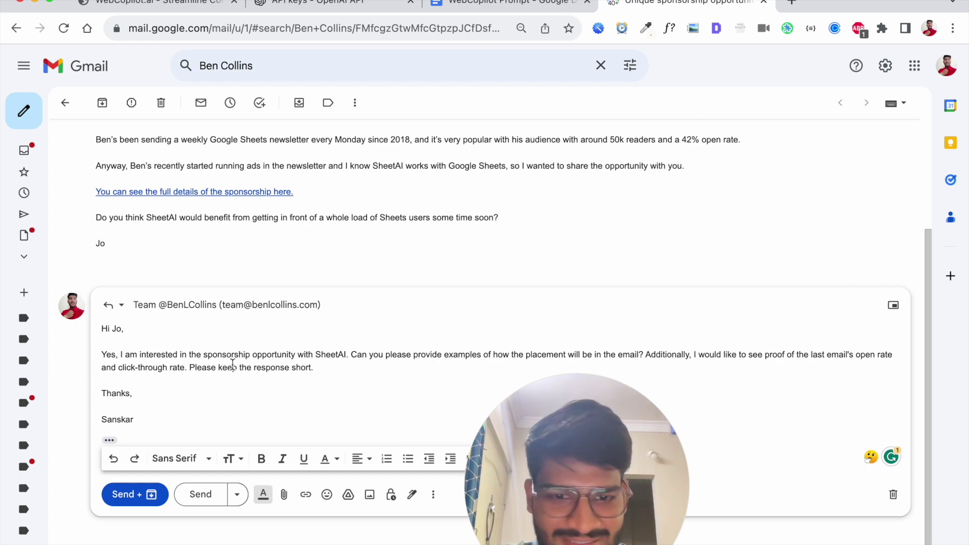
{"action": "left_click", "coordinate": [370, 5]}
{"action": "left_click", "coordinate": [222, 4]}
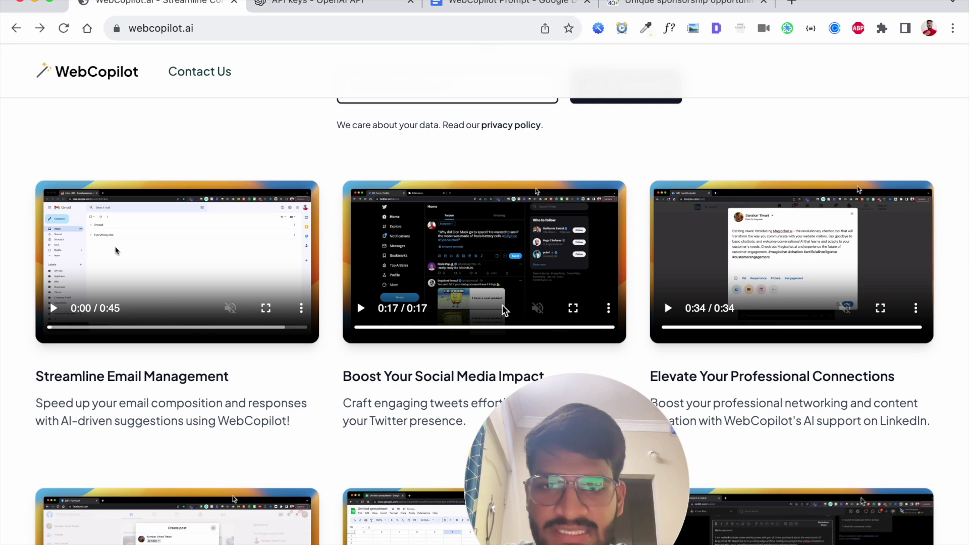
Open Twitter in a new tab and start a new tweet.
{"action": "left_click", "coordinate": [796, 2]}
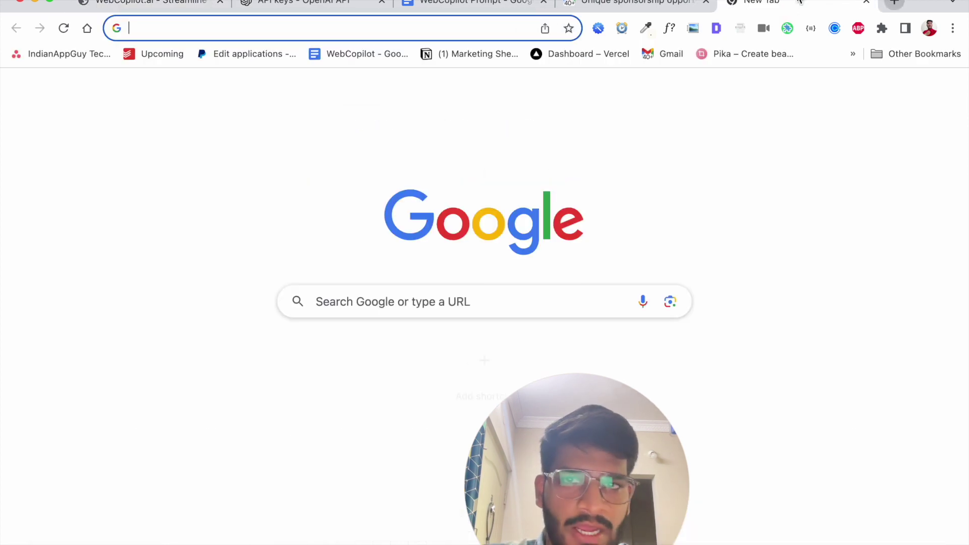
{"action": "type", "text": "tw"}
{"action": "key", "text": "Return"}
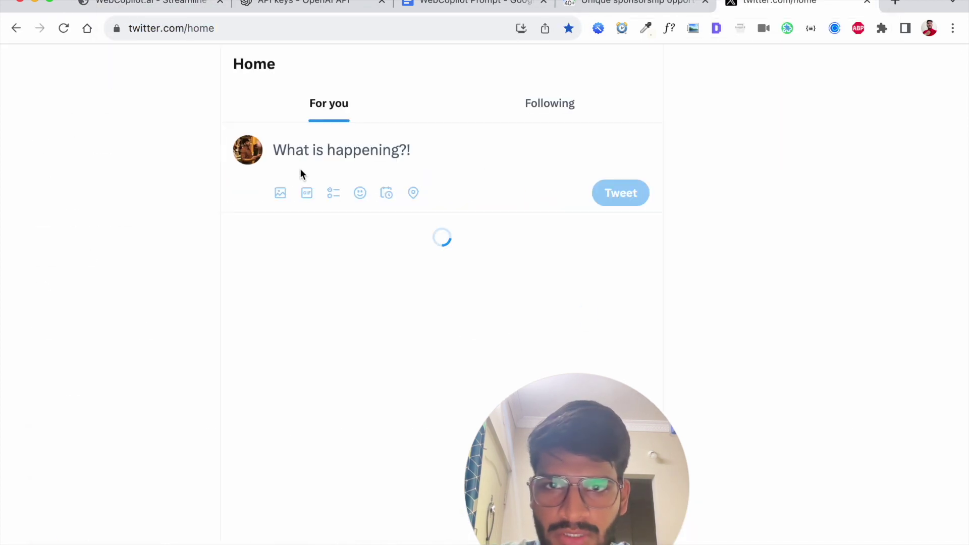
{"action": "left_click", "coordinate": [317, 152]}
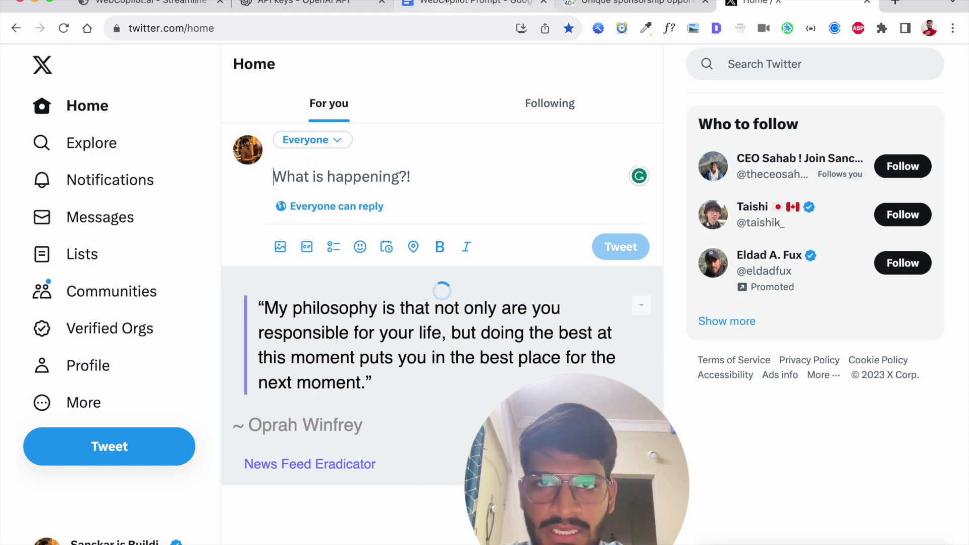
Paste the viral-tweet /ai prompt to generate a humorous AI-quiz tweet, then undo back to the prompt.
{"action": "left_click", "coordinate": [447, 2]}
{"action": "scroll", "coordinate": [257, 399], "scroll_direction": "down", "scroll_amount": 1}
{"action": "left_click_drag", "start_coordinate": [242, 167], "coordinate": [727, 201]}
{"action": "key", "text": "super+c"}
{"action": "left_click", "coordinate": [757, 2]}
{"action": "key", "text": "super+v"}
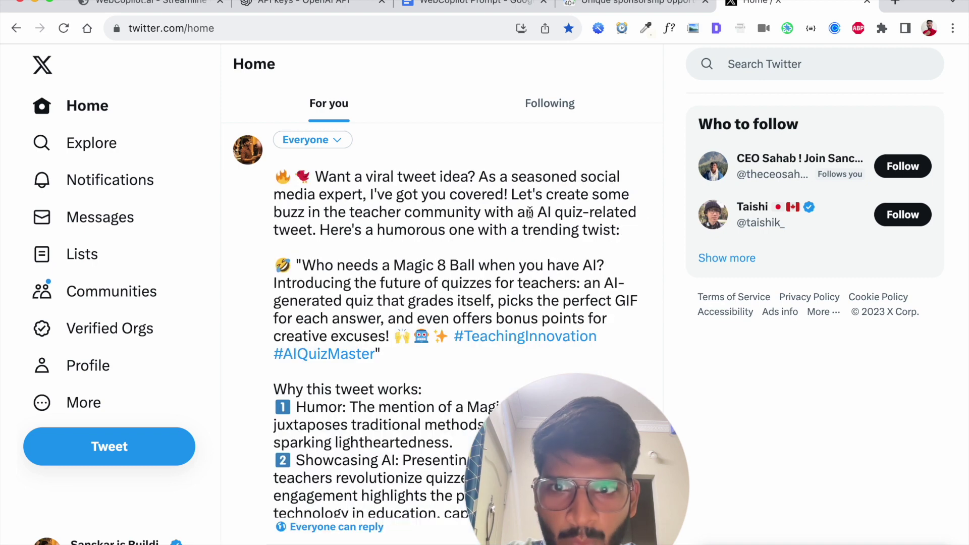
{"action": "scroll", "coordinate": [529, 212], "scroll_direction": "down", "scroll_amount": 10}
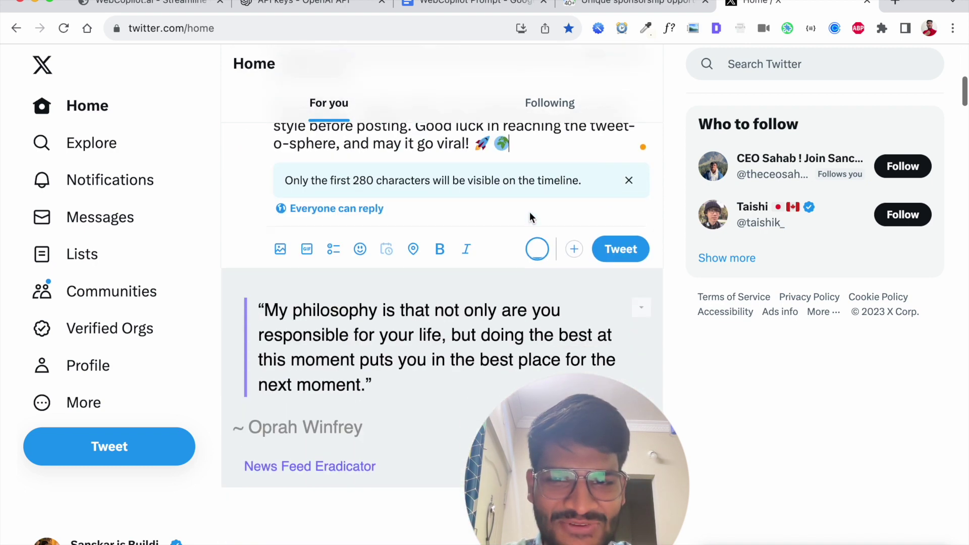
{"action": "scroll", "coordinate": [529, 212], "scroll_direction": "up", "scroll_amount": 6}
{"action": "scroll", "coordinate": [529, 212], "scroll_direction": "up", "scroll_amount": 5}
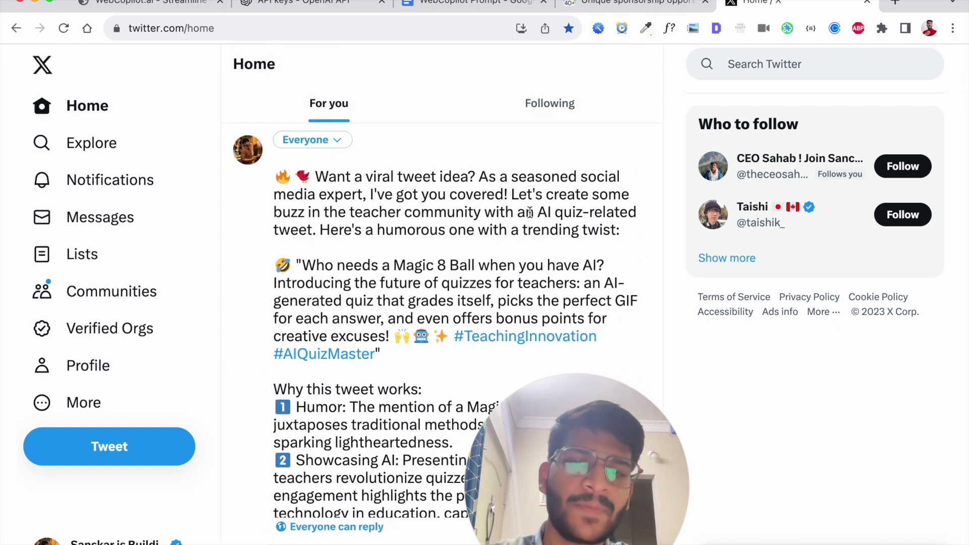
{"action": "scroll", "coordinate": [529, 212], "scroll_direction": "down", "scroll_amount": 3}
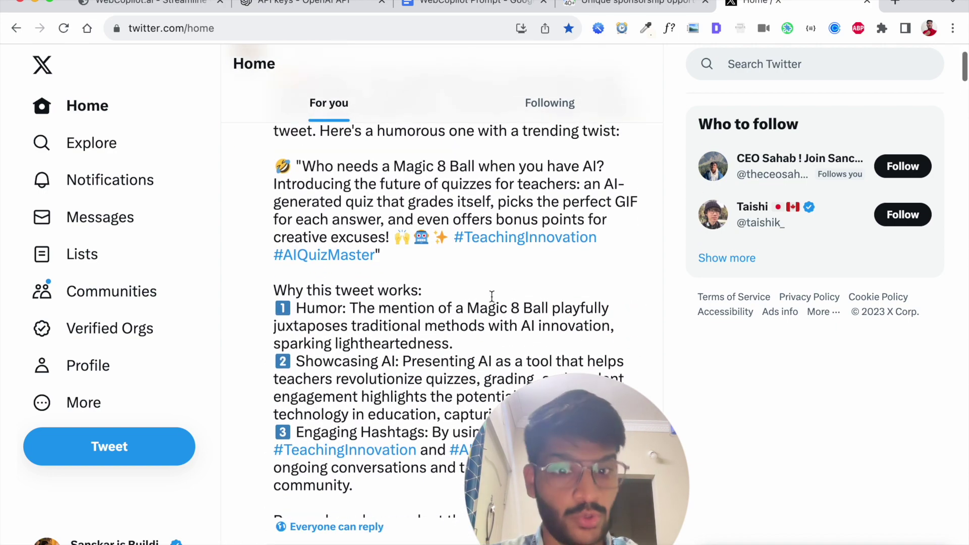
{"action": "scroll", "coordinate": [490, 295], "scroll_direction": "down", "scroll_amount": 6}
{"action": "scroll", "coordinate": [494, 301], "scroll_direction": "up", "scroll_amount": 3}
{"action": "key", "text": "ctrl+z"}
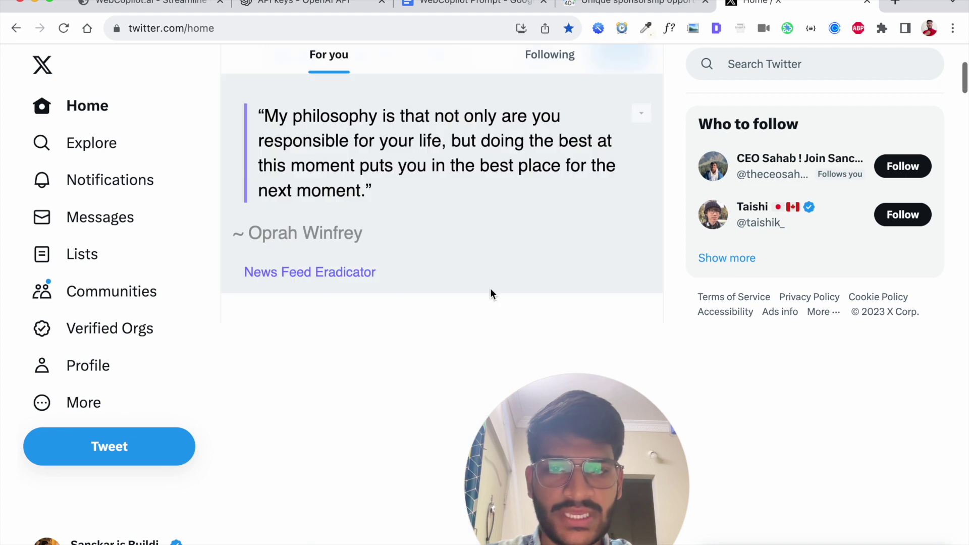
{"action": "scroll", "coordinate": [490, 289], "scroll_direction": "up", "scroll_amount": 5}
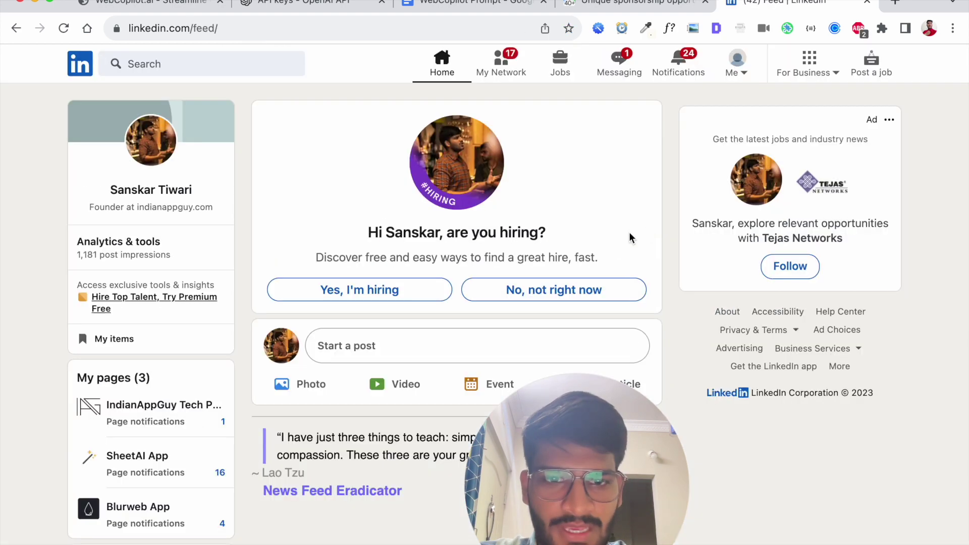
Paste the /ai viral-tweet prompt into a new LinkedIn post, generating a teacher AI-quiz post tagged #AIquizMastery.
{"action": "scroll", "coordinate": [580, 241], "scroll_direction": "down", "scroll_amount": 3}
{"action": "left_click", "coordinate": [399, 166]}
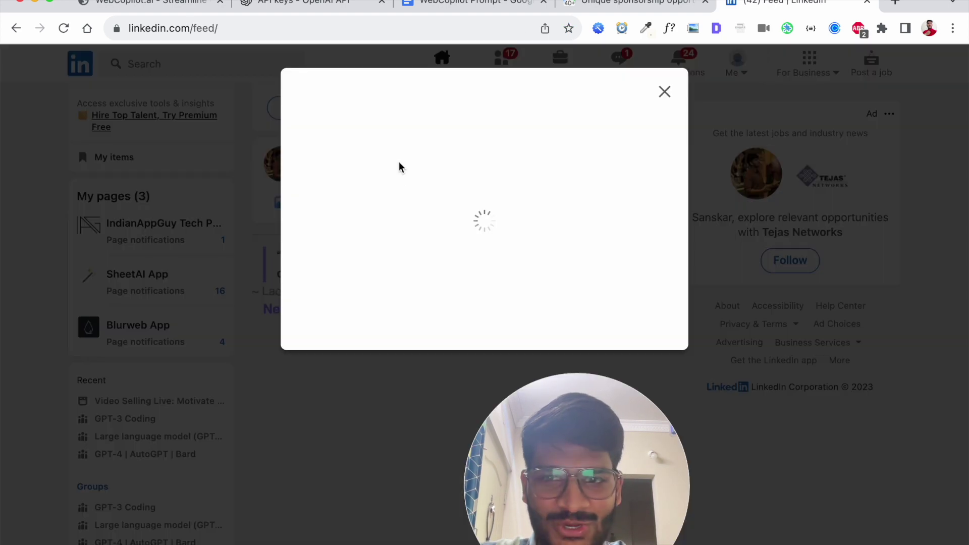
{"action": "key", "text": "super+v"}
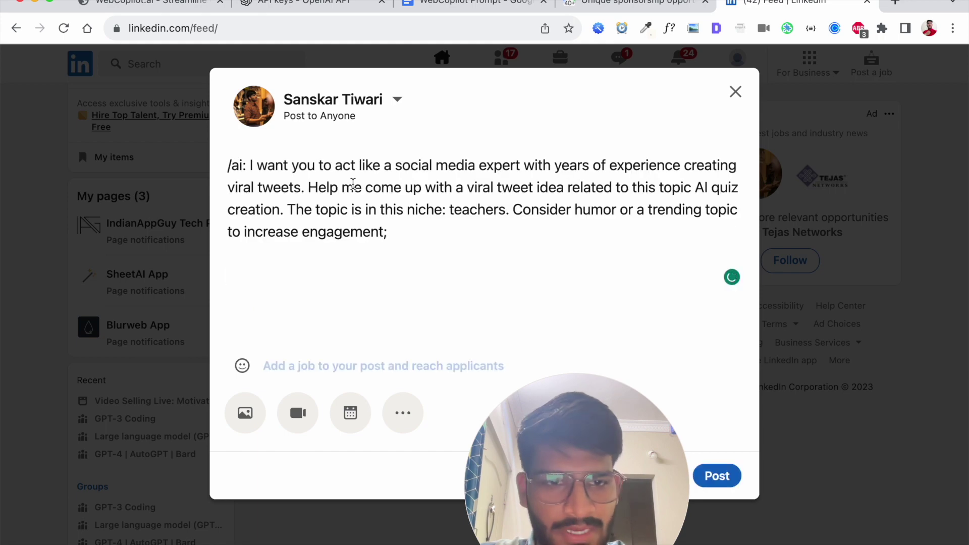
{"action": "key", "text": "BackSpace"}
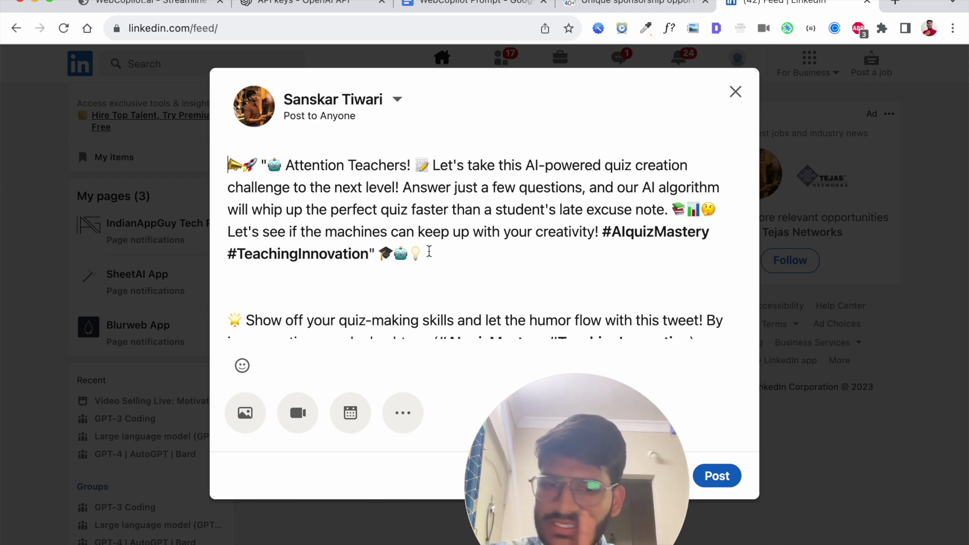
{"action": "scroll", "coordinate": [429, 251], "scroll_direction": "down", "scroll_amount": 5}
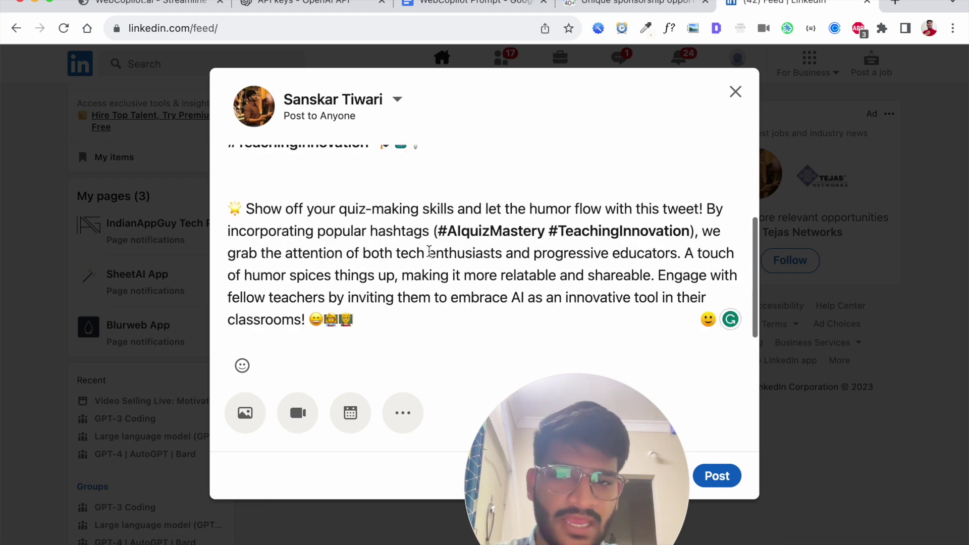
{"action": "scroll", "coordinate": [429, 252], "scroll_direction": "up", "scroll_amount": 5}
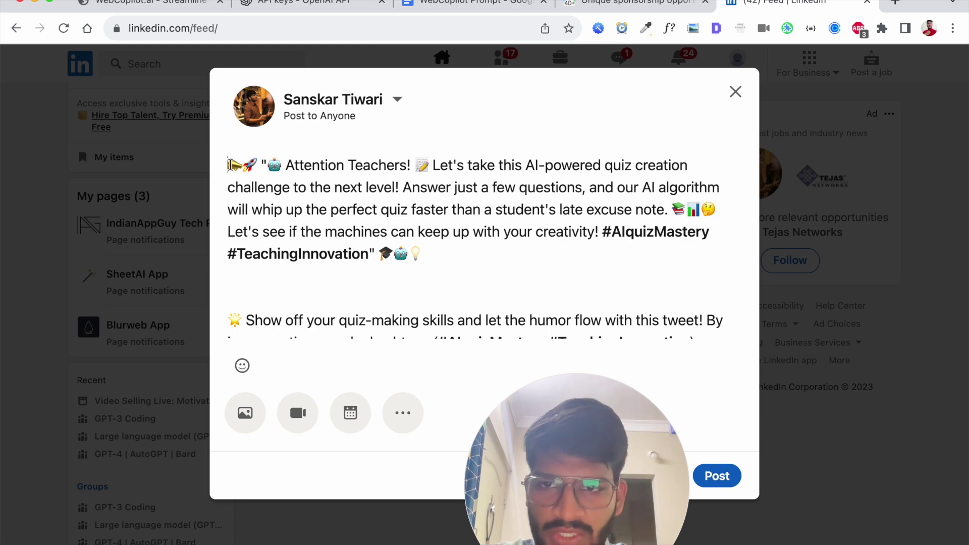
{"action": "left_click", "coordinate": [412, 320], "text": "shift"}
{"action": "scroll", "coordinate": [415, 321], "scroll_direction": "down", "scroll_amount": 3}
{"action": "left_click", "coordinate": [401, 298]}
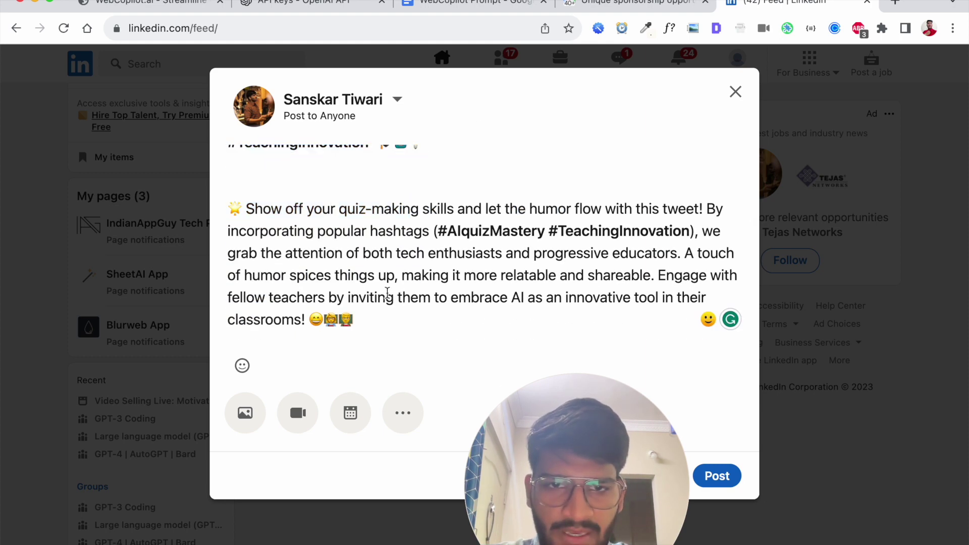
{"action": "scroll", "coordinate": [387, 293], "scroll_direction": "up", "scroll_amount": 3}
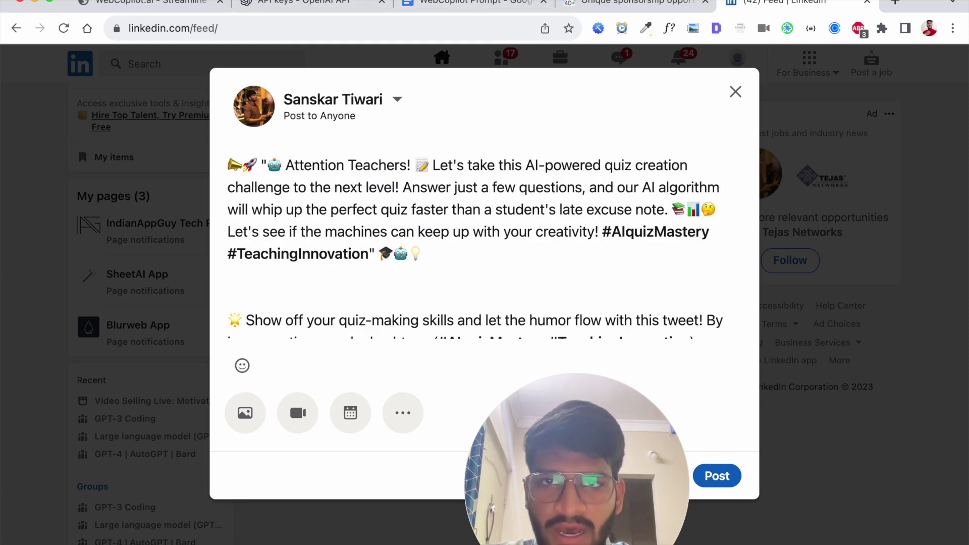
{"action": "key", "text": "ctrl+shift+Tab"}
{"action": "key", "text": "ctrl+shift+Tab"}
{"action": "scroll", "coordinate": [424, 284], "scroll_direction": "down", "scroll_amount": 5}
{"action": "scroll", "coordinate": [425, 284], "scroll_direction": "up", "scroll_amount": 3}
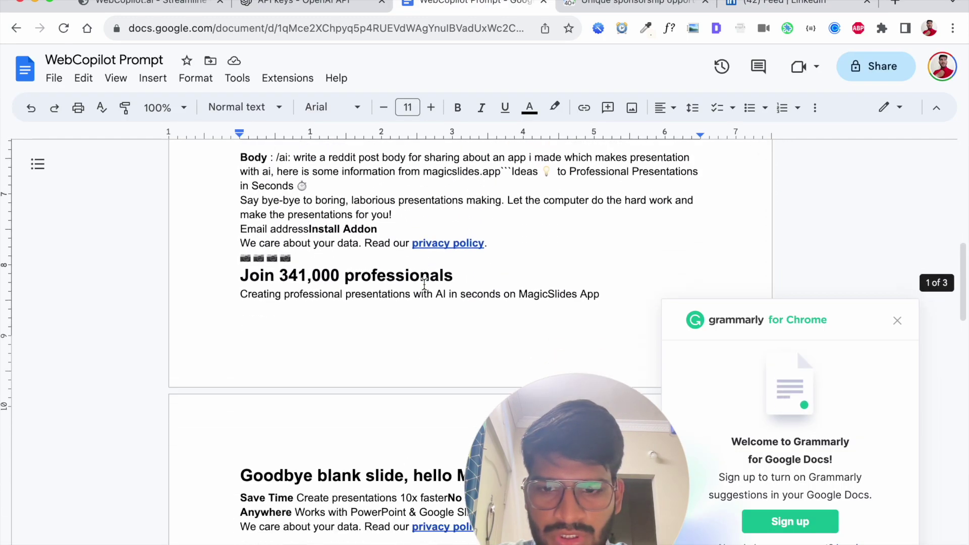
Scroll through the webcopilot.ai feature videos and back up to the 'Maximize productivity' headline.
{"action": "scroll", "coordinate": [424, 284], "scroll_direction": "down", "scroll_amount": 10}
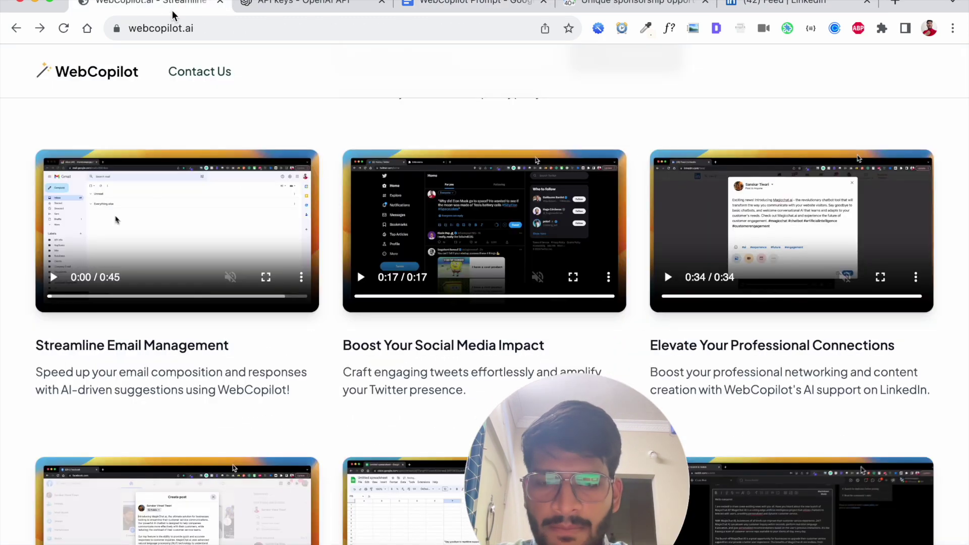
{"action": "left_click", "coordinate": [171, 10]}
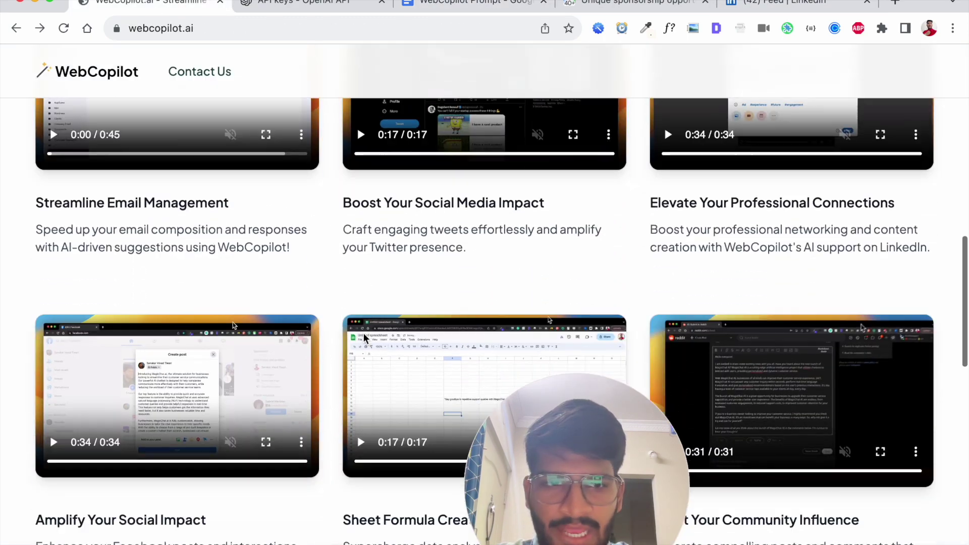
{"action": "scroll", "coordinate": [363, 334], "scroll_direction": "down", "scroll_amount": 4}
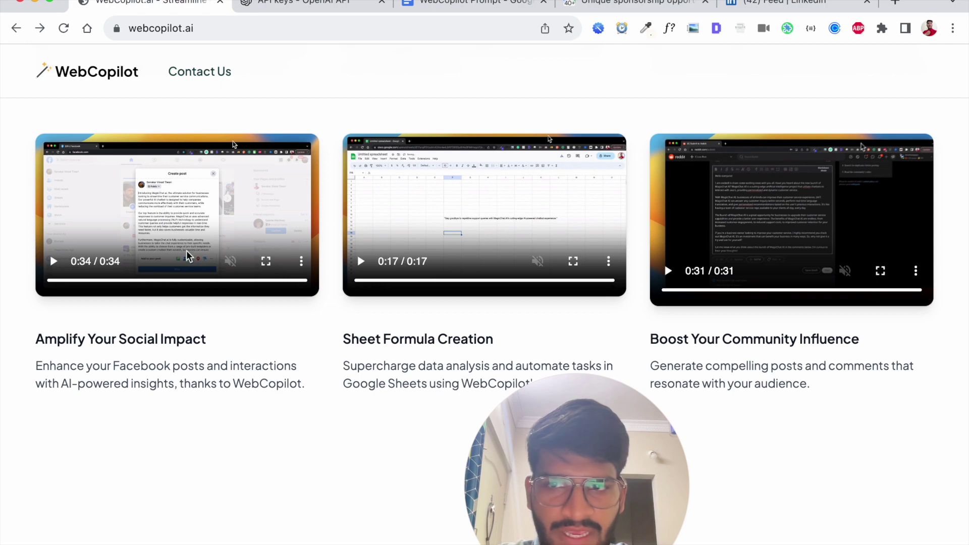
{"action": "scroll", "coordinate": [376, 207], "scroll_direction": "up", "scroll_amount": 10}
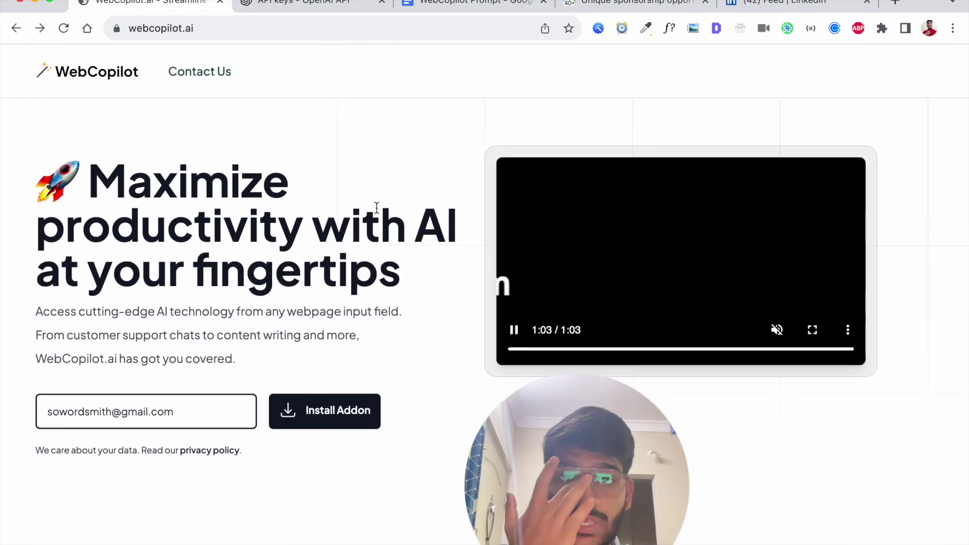